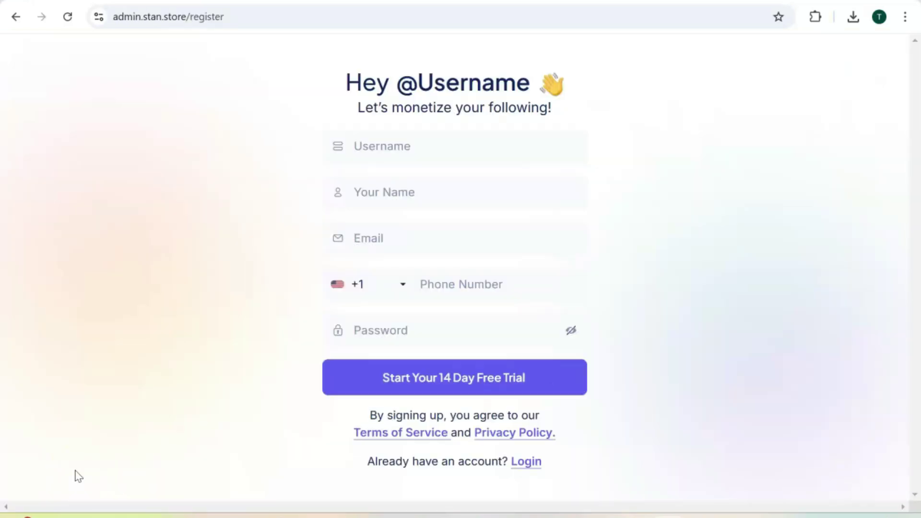
Submit the sign-up form with username, name, email, phone and password to start the free trial
left_click(118, 395)
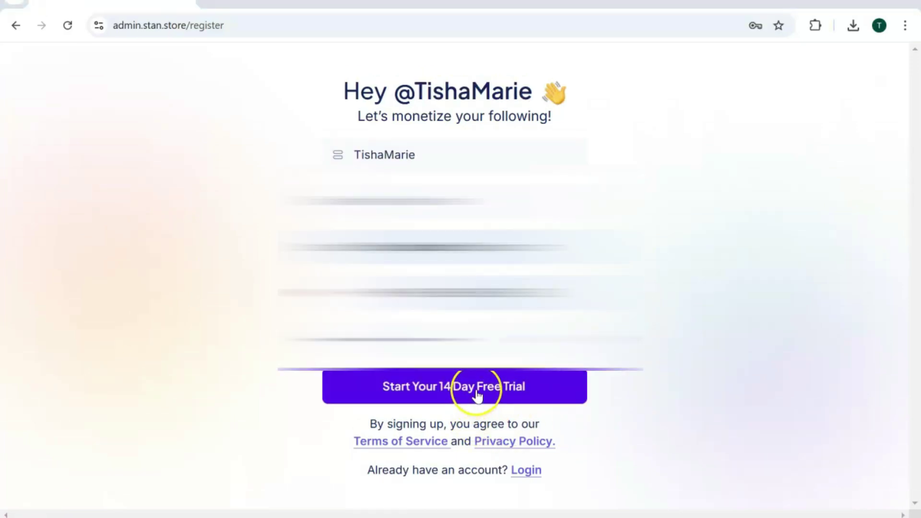
left_click(476, 395)
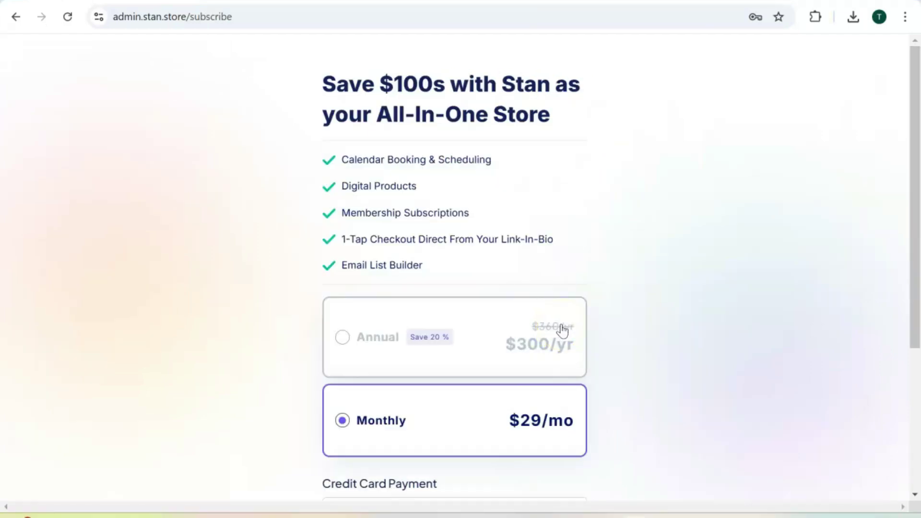
Start the Monthly $29/mo 14-day free trial after entering card details and acknowledging terms
scroll(562, 331, "down", 5)
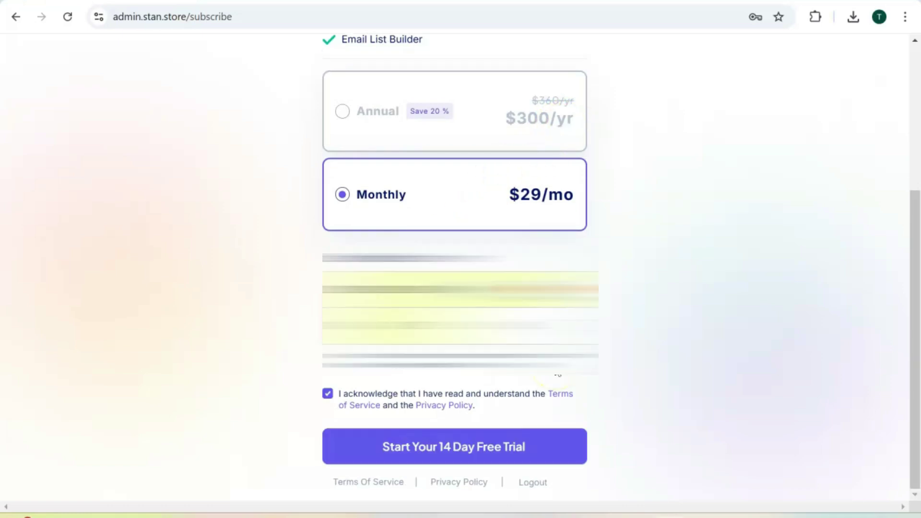
left_click(492, 450)
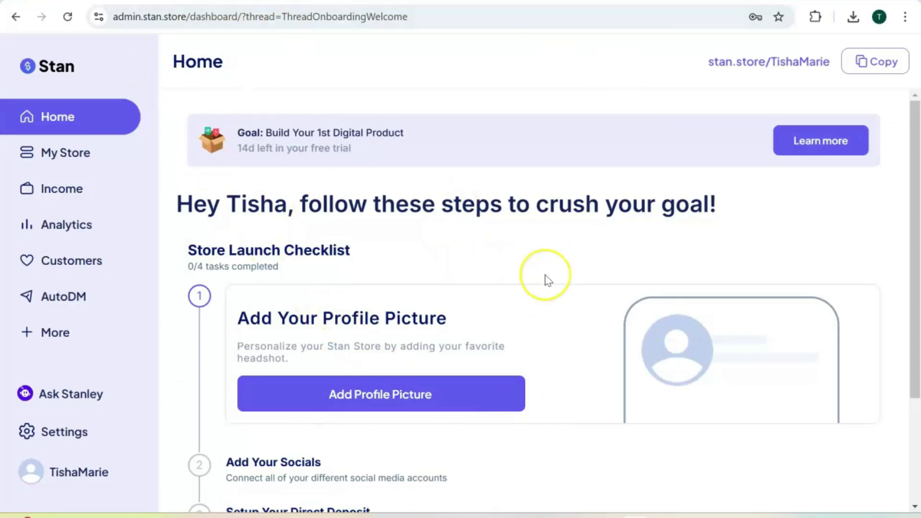
Upload a profile headshot and advance the checklist to Add Your Socials
scroll(547, 280, "down", 3)
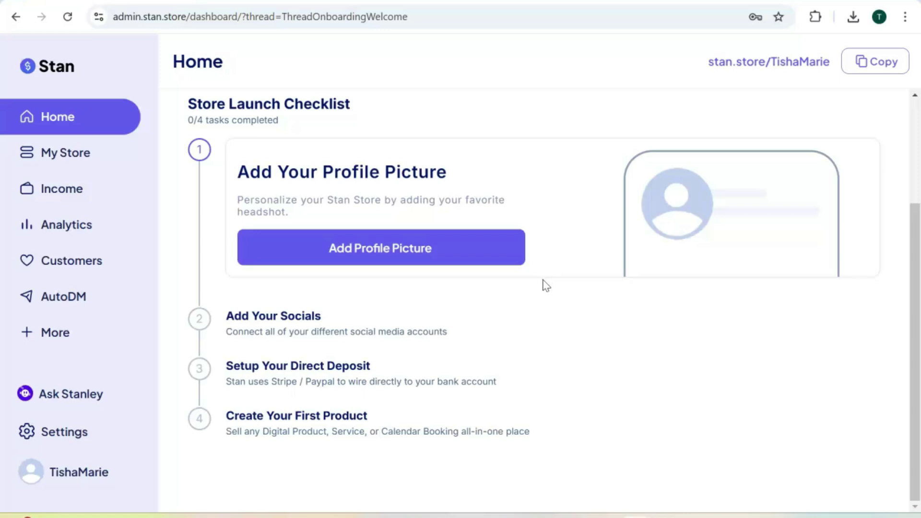
left_click(452, 262)
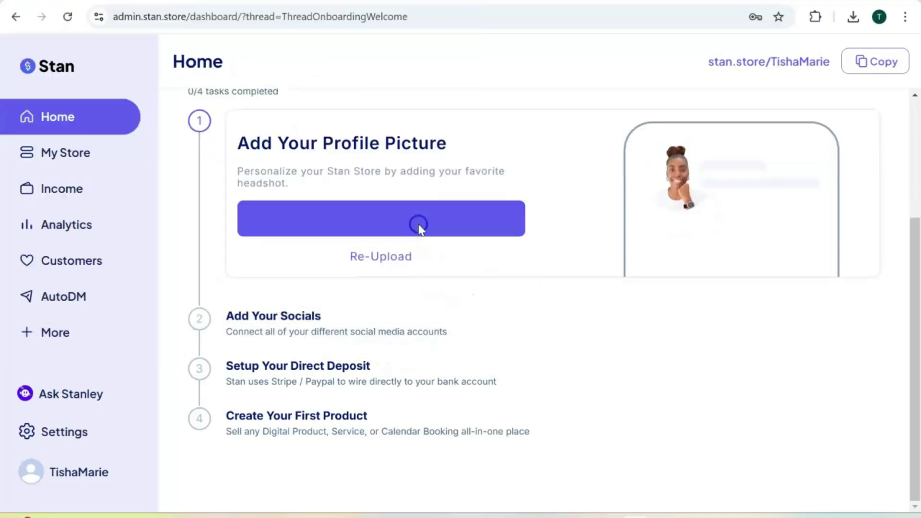
left_click(274, 243)
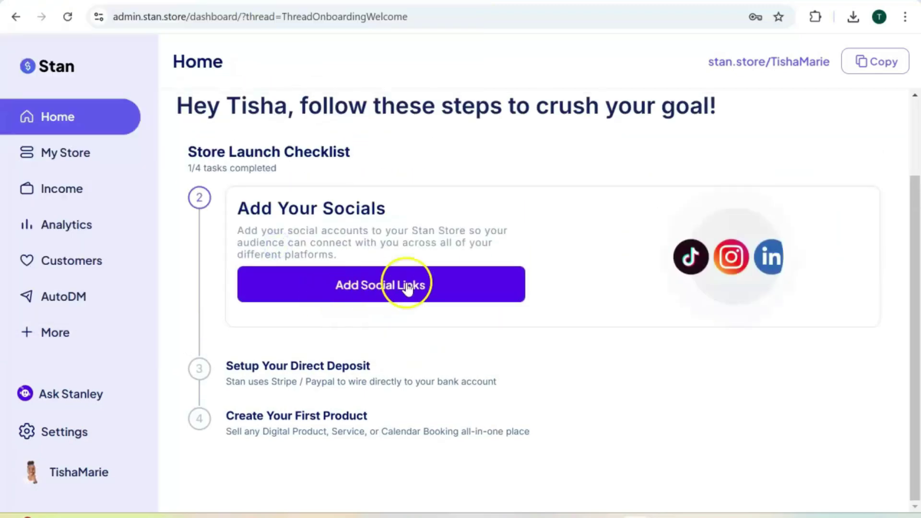
Save an Instagram username as a social link and advance to the direct deposit step
left_click(433, 303)
left_click(459, 219)
scroll(451, 302, "down", 5)
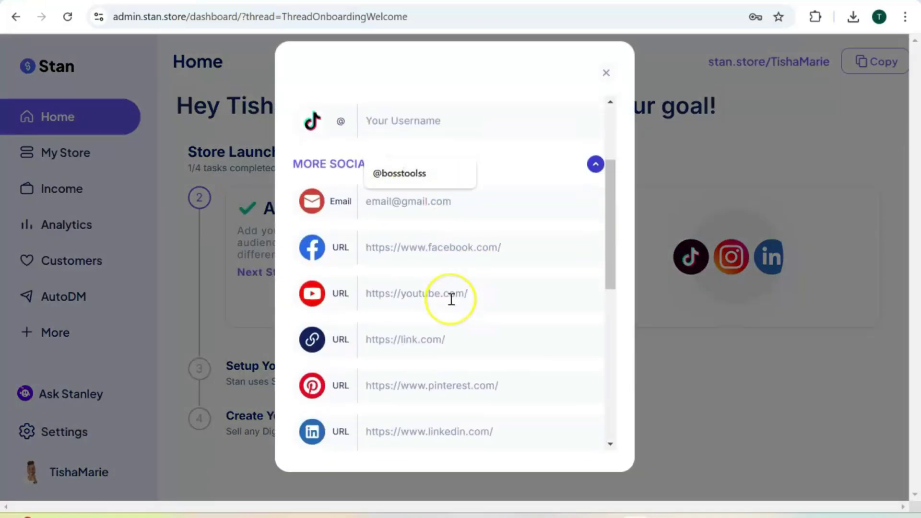
scroll(451, 299, "down", 6)
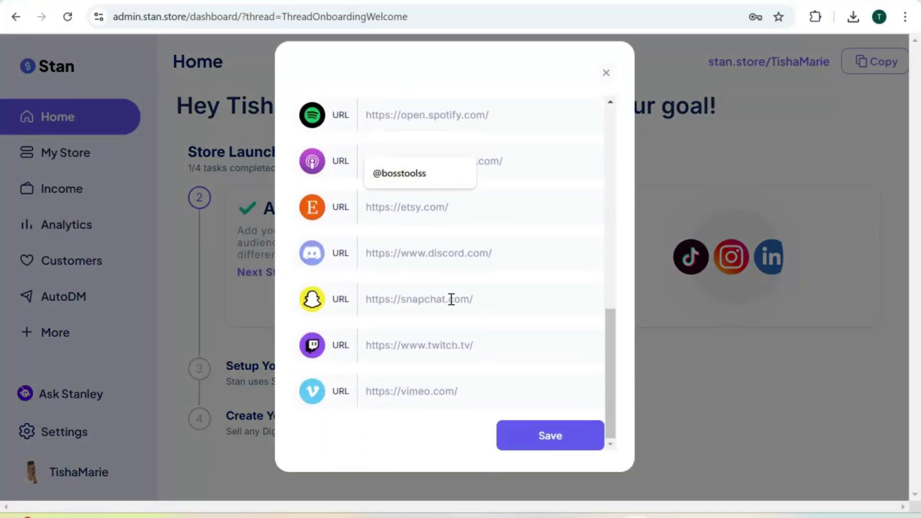
scroll(451, 299, "up", 11)
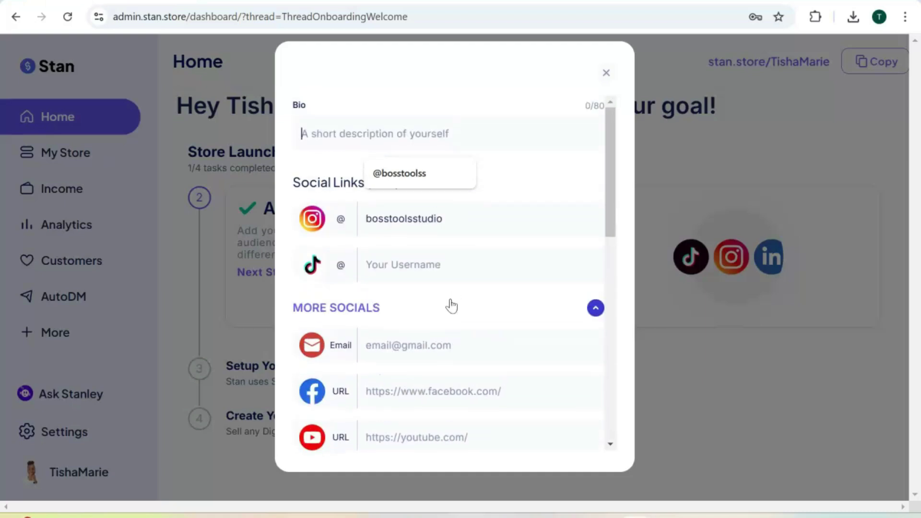
left_click(529, 76)
left_click_drag(609, 201, 609, 401)
left_click(543, 441)
left_click(294, 279)
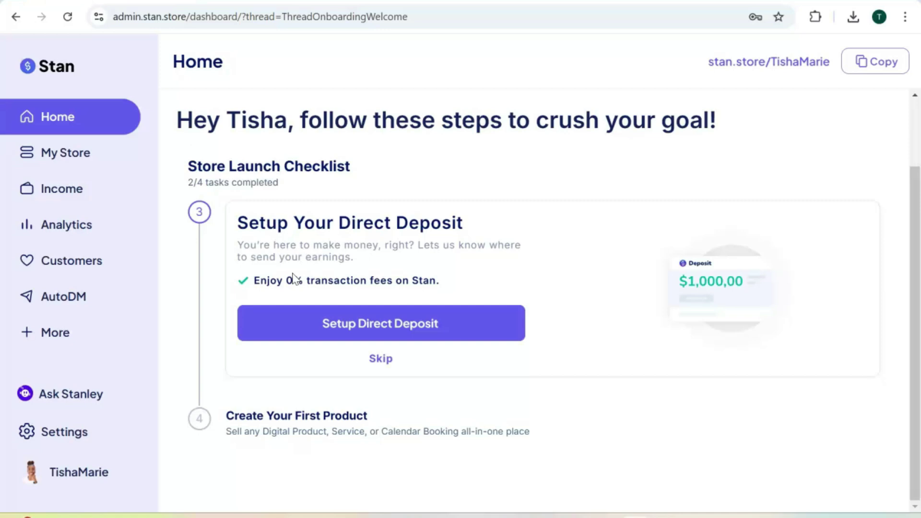
Begin direct deposit setup and confirm Home Country stays United States
left_click(409, 336)
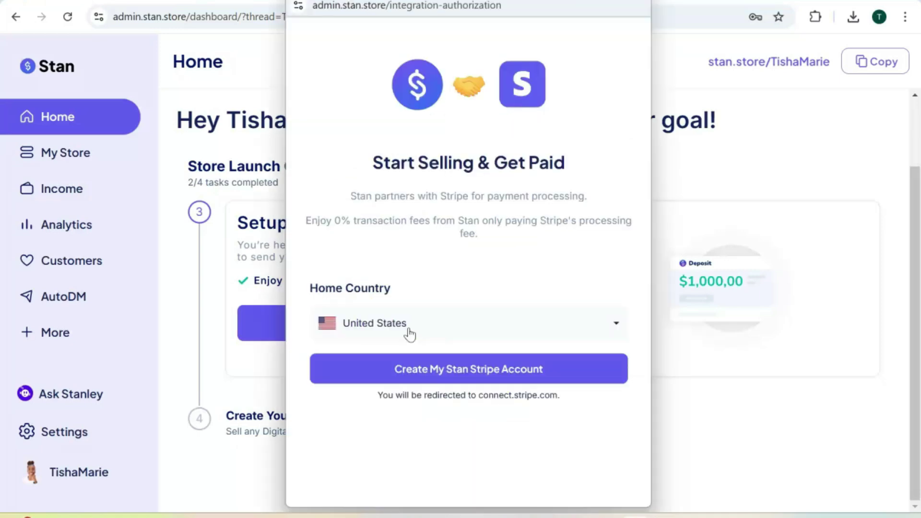
left_click(408, 330)
left_click(586, 264)
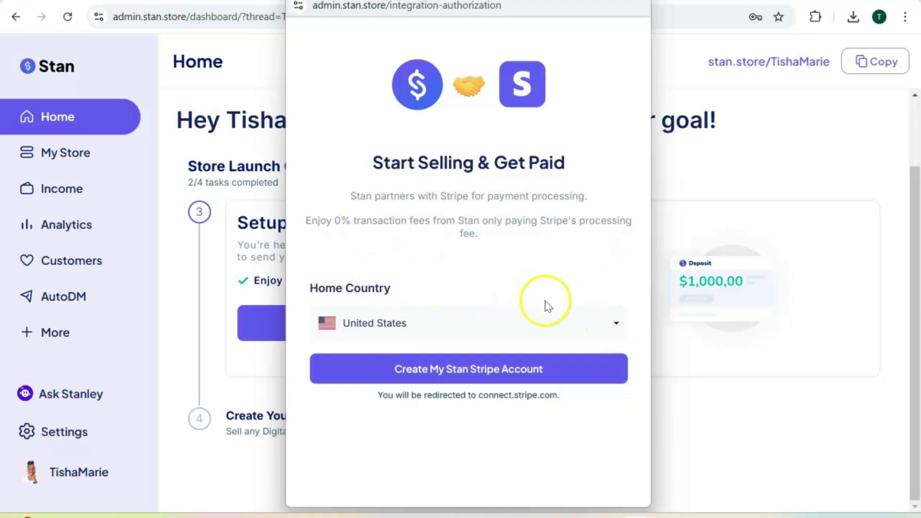
left_click(619, 327)
left_click_drag(616, 367, 609, 477)
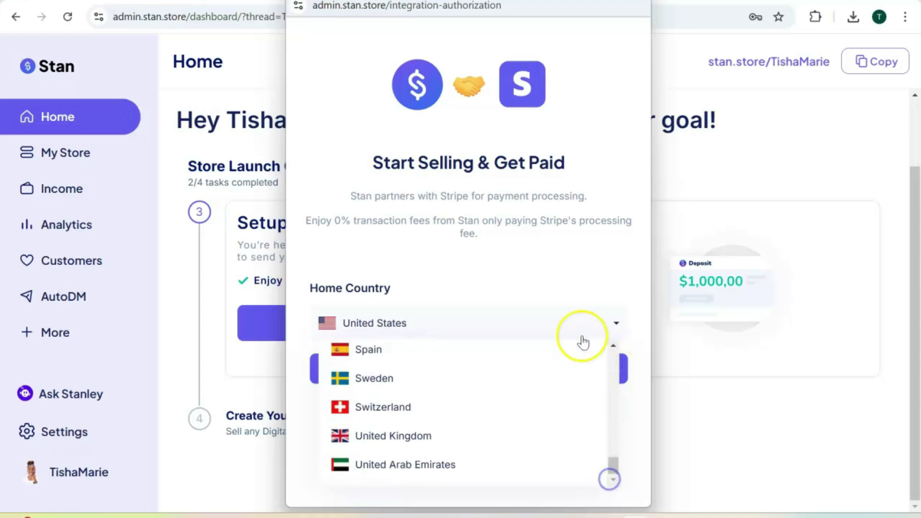
left_click(550, 277)
left_click(546, 267)
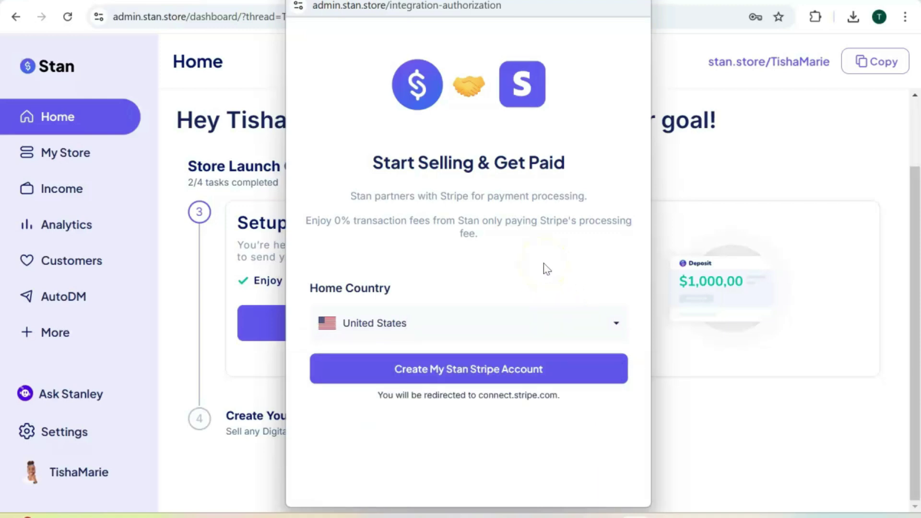
Close the Stripe popup and skip the direct deposit step
left_click(631, 25)
left_click(381, 362)
left_click(363, 424)
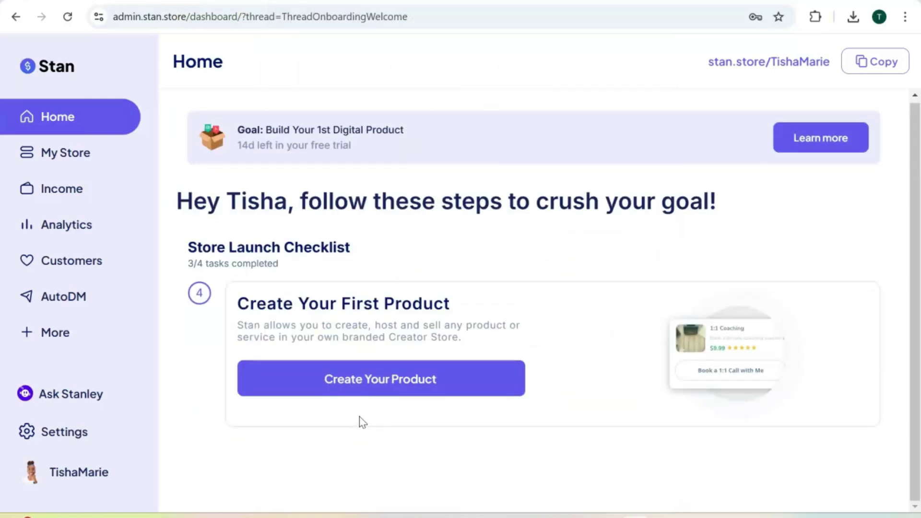
Start a new product and browse the types: Digital Product, Coaching Call, eCourse, Community
left_click(390, 302)
left_click(366, 390)
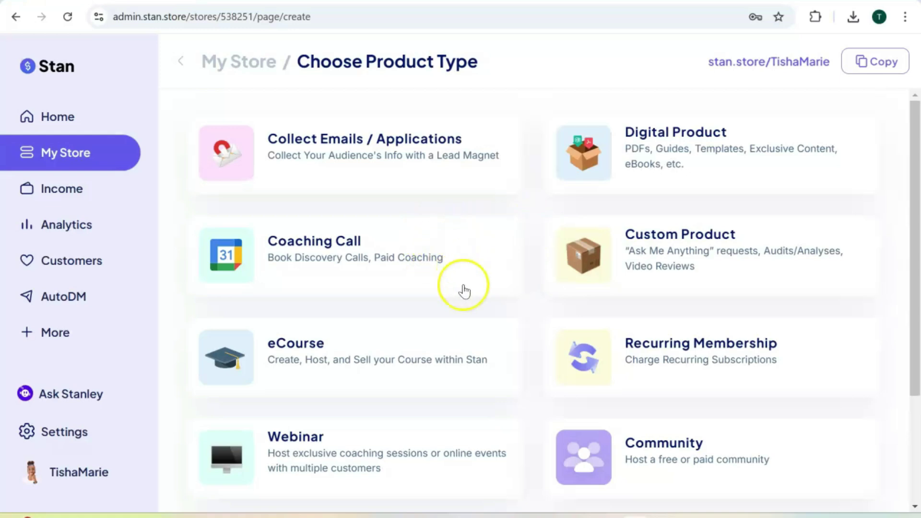
scroll(458, 346, "down", 3)
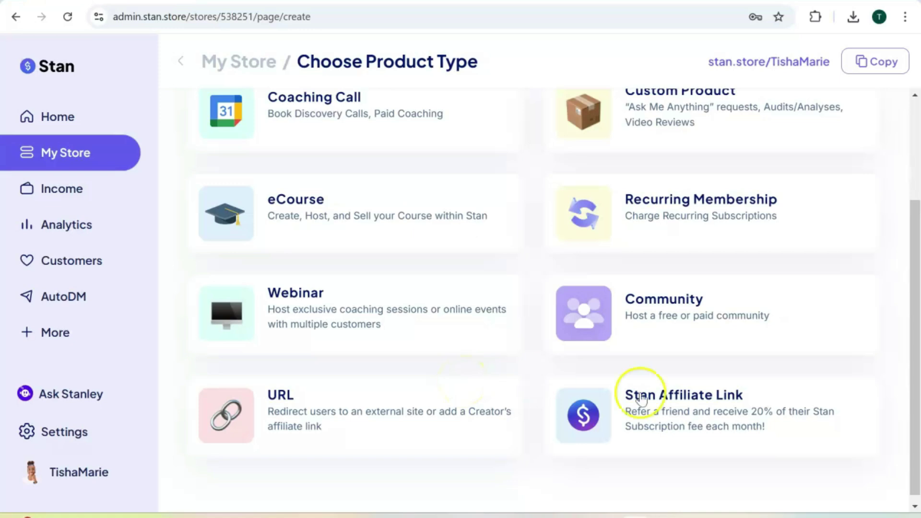
scroll(892, 340, "up", 3)
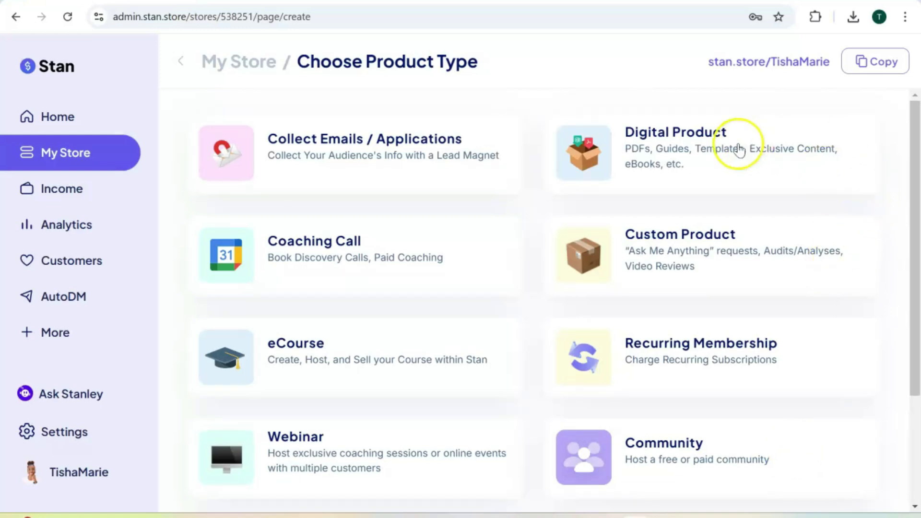
Create a Digital Product and settle on the Callout thumbnail style after comparing Button and Preview
left_click(679, 143)
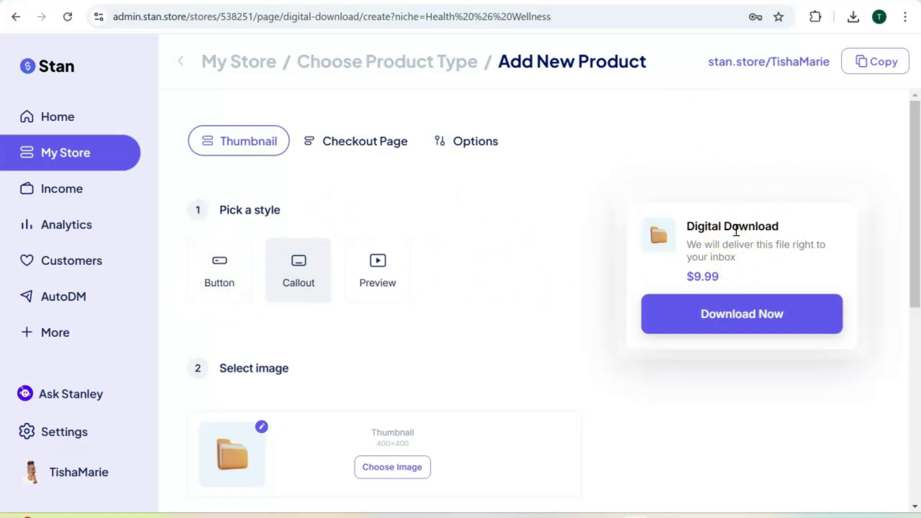
left_click(225, 269)
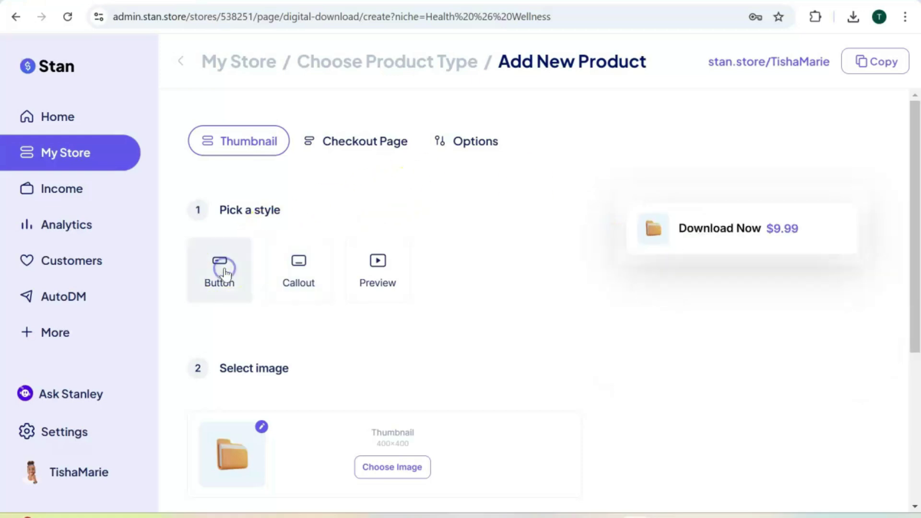
left_click(298, 268)
left_click(376, 277)
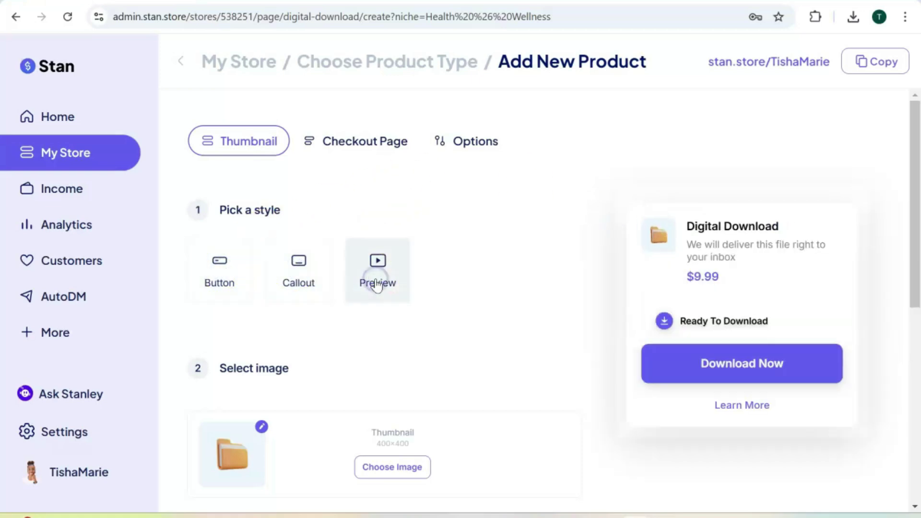
left_click(318, 287)
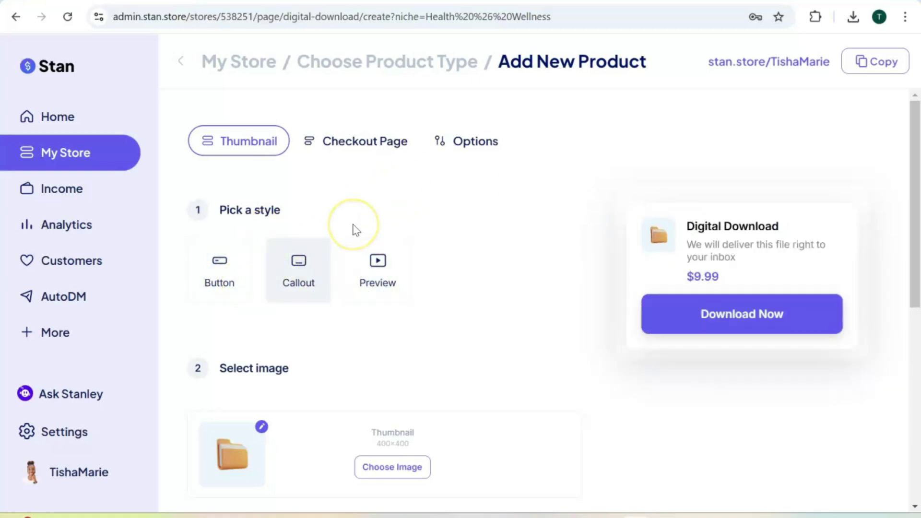
left_click(315, 332)
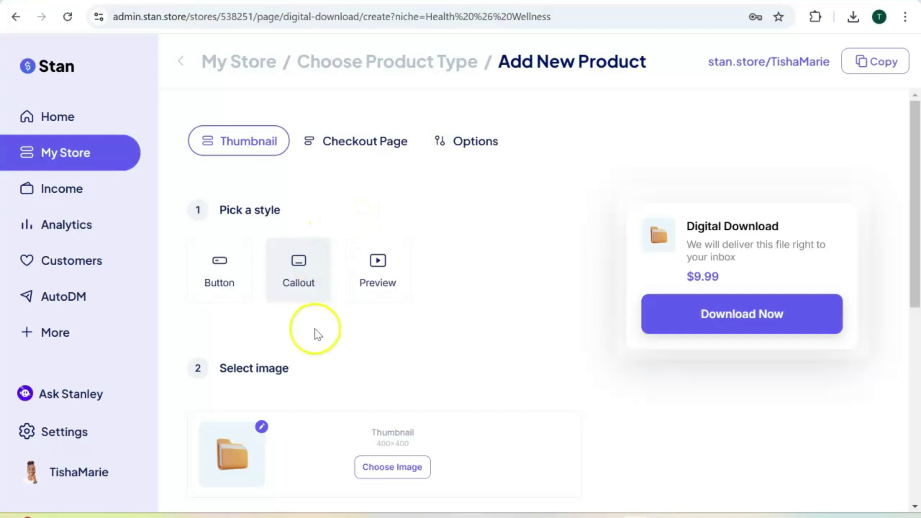
scroll(316, 333, "down", 3)
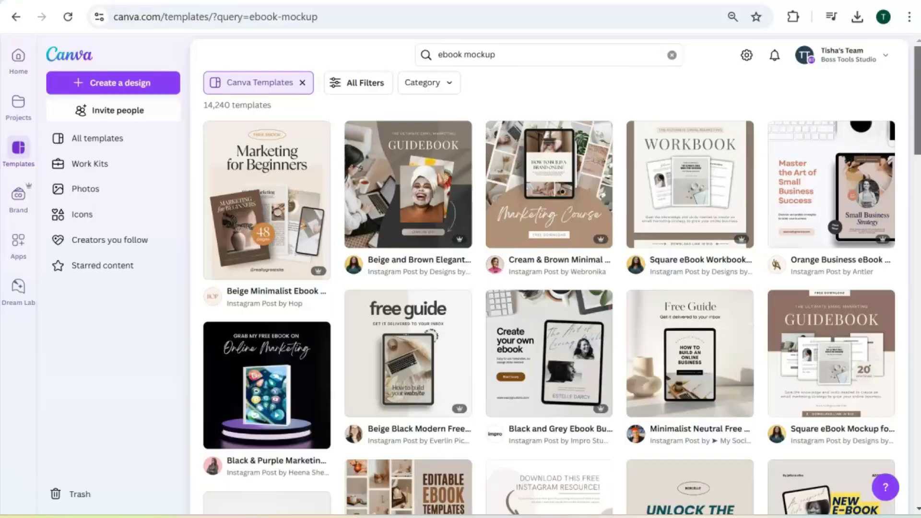
Set a cropped tablet ebook mockup image from Canva as the product thumbnail
scroll(552, 288, "down", 5)
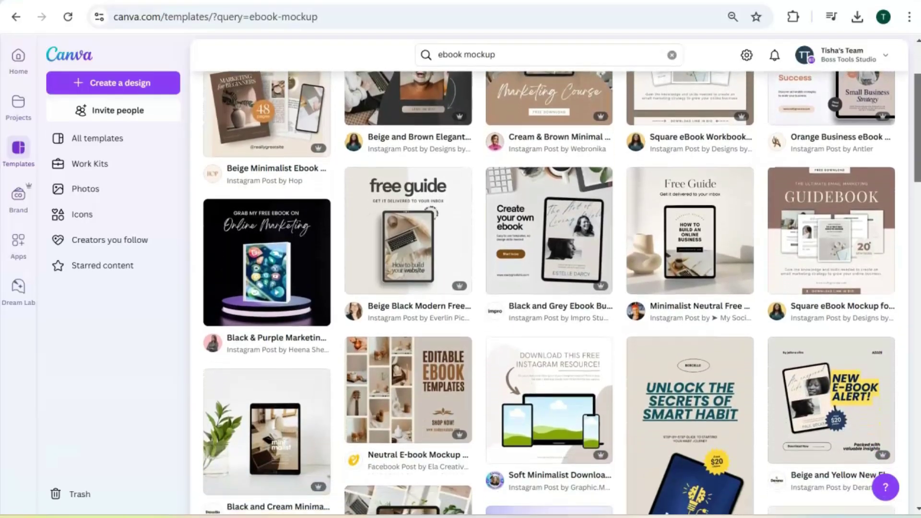
scroll(552, 288, "down", 7)
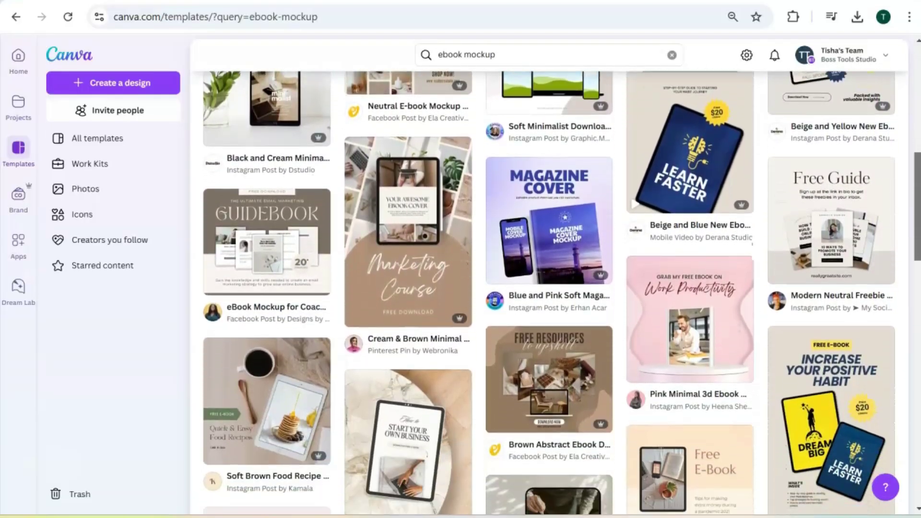
scroll(551, 287, "down", 7)
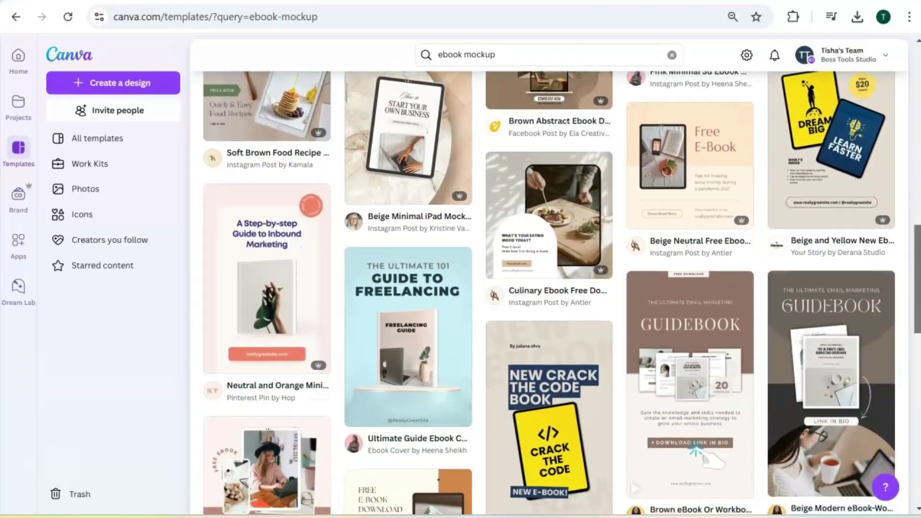
scroll(552, 288, "down", 7)
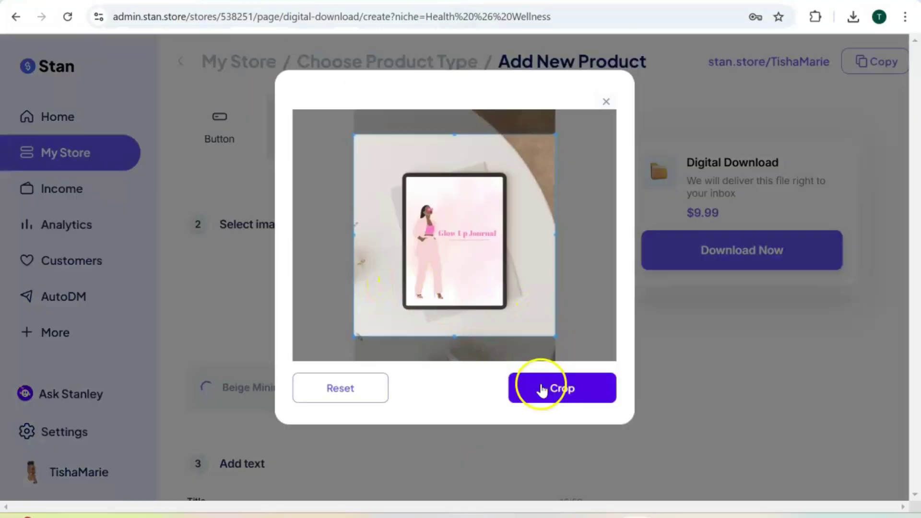
left_click(539, 388)
scroll(430, 362, "down", 2)
left_click(339, 299)
left_click(320, 295)
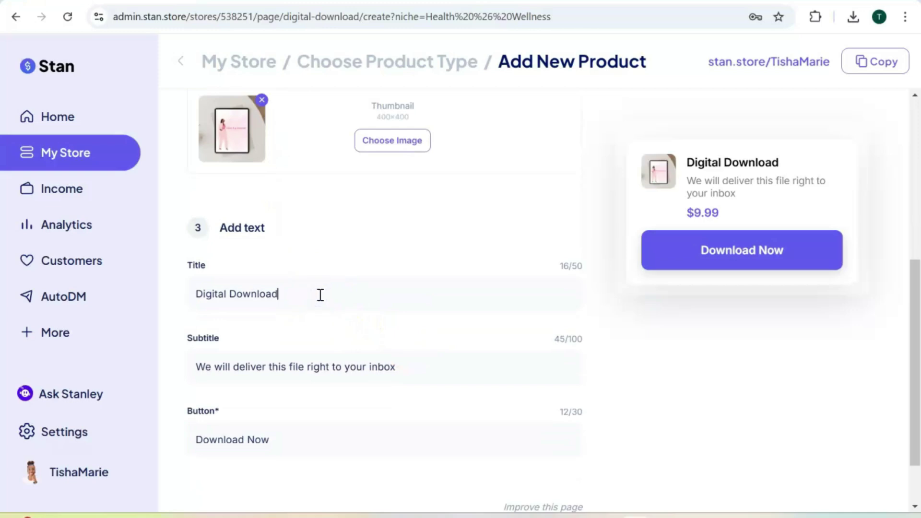
Title the product 'Glow Up Journal' and clear its subtitle
left_click_drag(320, 295, 168, 294)
scroll(169, 364, "up", 1)
type("Glow Up Journal")
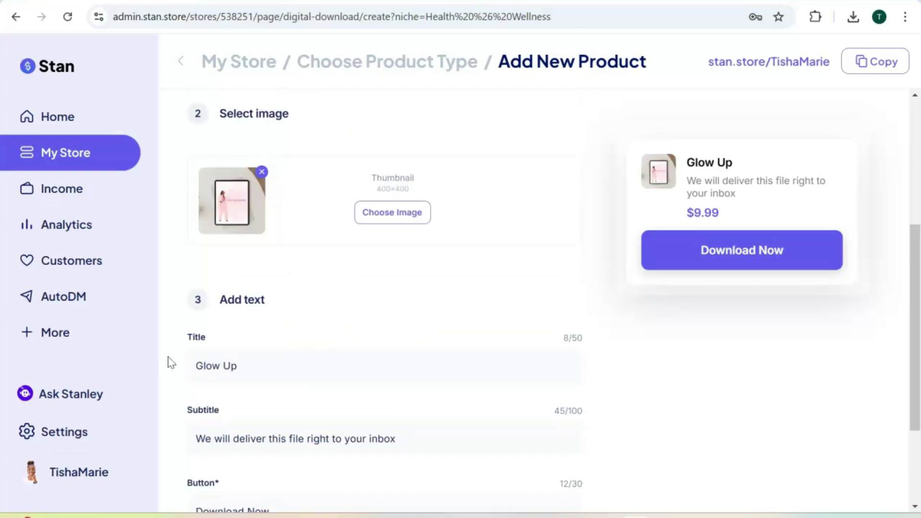
key("Tab")
key("Tab")
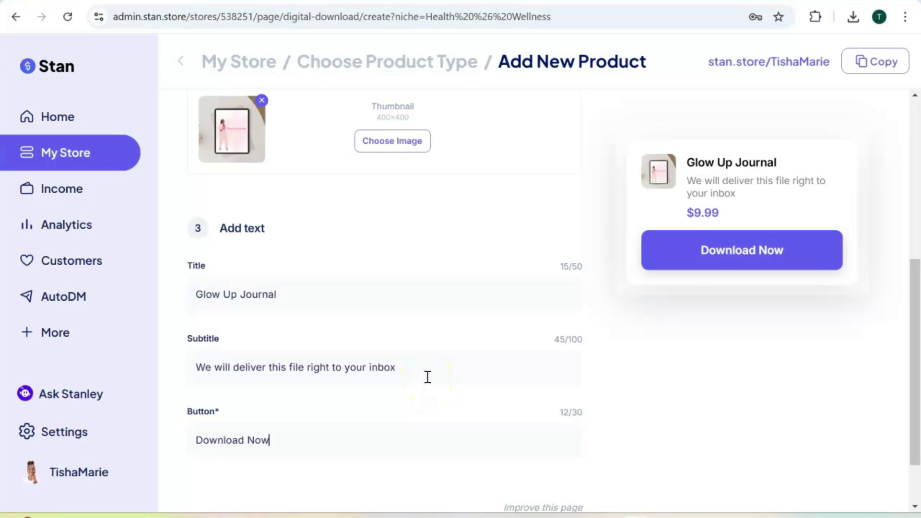
left_click_drag(426, 376, 159, 372)
key("BackSpace")
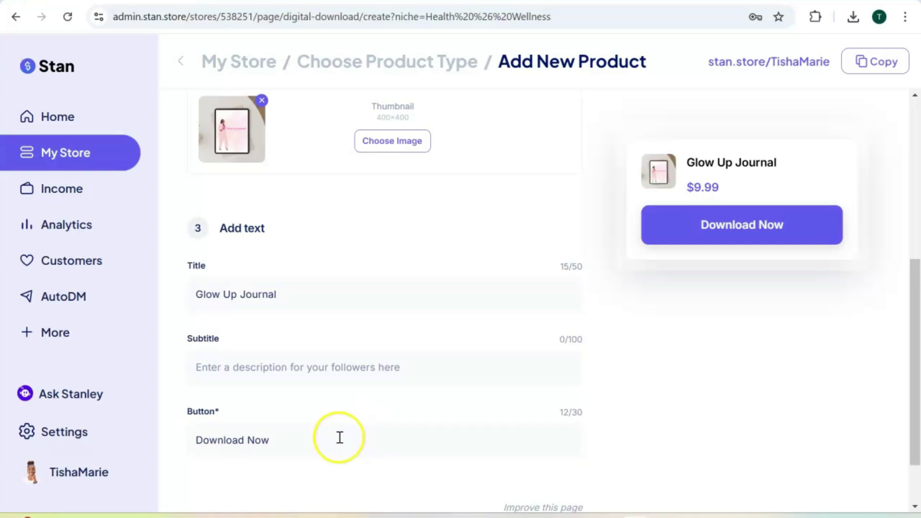
Change the button text to 'Purchase Now' and continue to the checkout page
left_click_drag(323, 440, 185, 442)
type("Purchase Now")
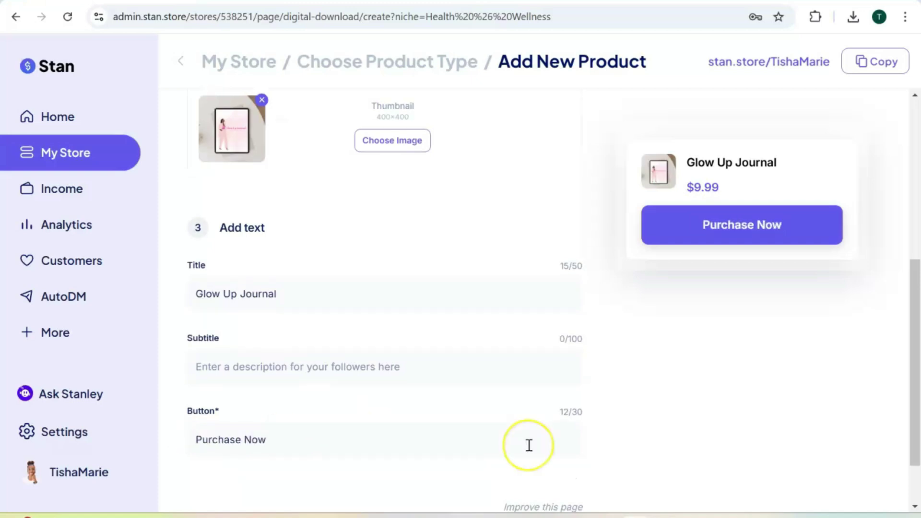
scroll(529, 445, "down", 1)
left_click(528, 481)
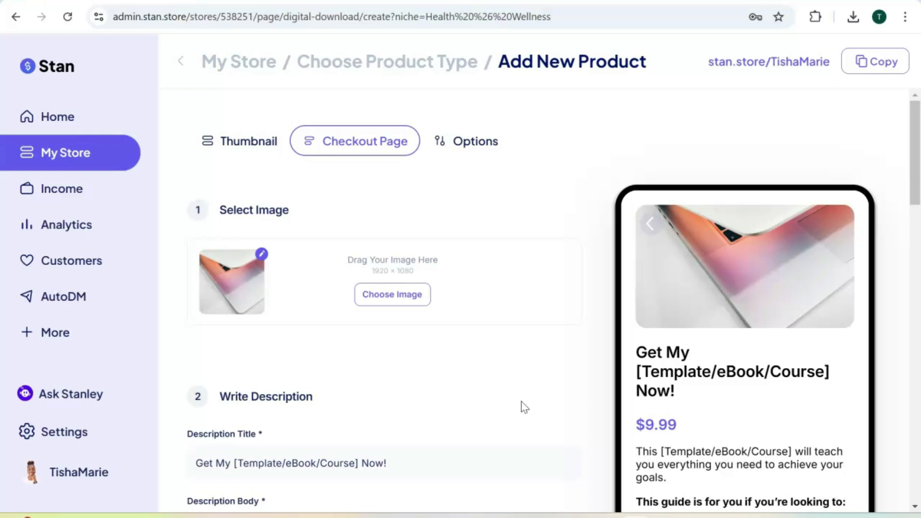
Search stock photos for 'self care' and set the cropped facial roller photo as checkout image
left_click(460, 295)
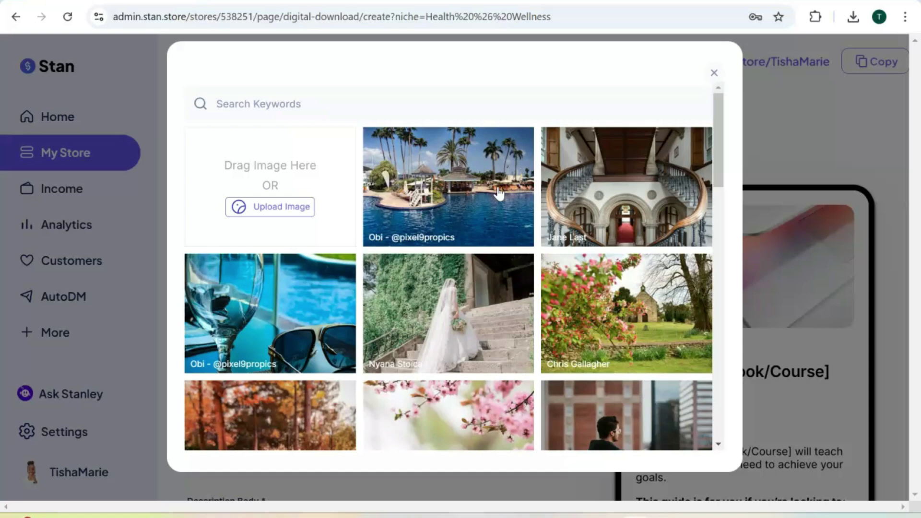
left_click(326, 104)
type("self care")
scroll(469, 215, "down", 9)
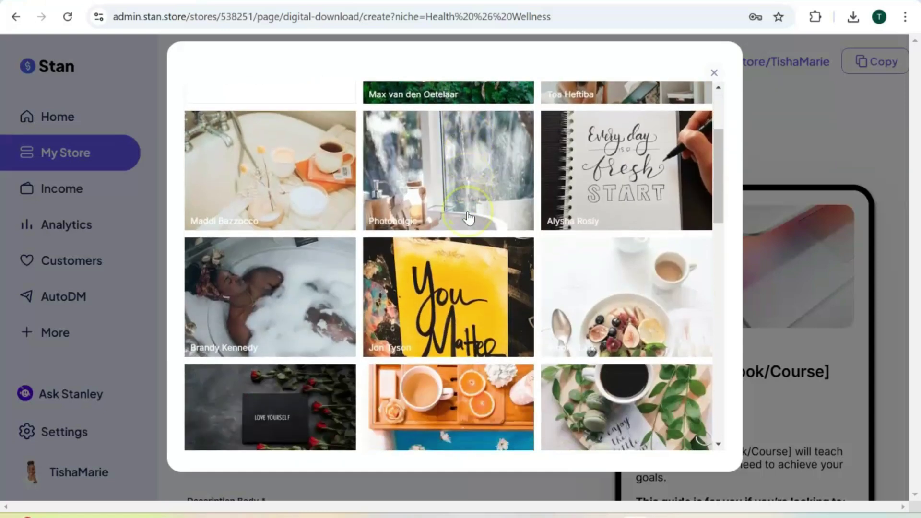
scroll(469, 215, "down", 2)
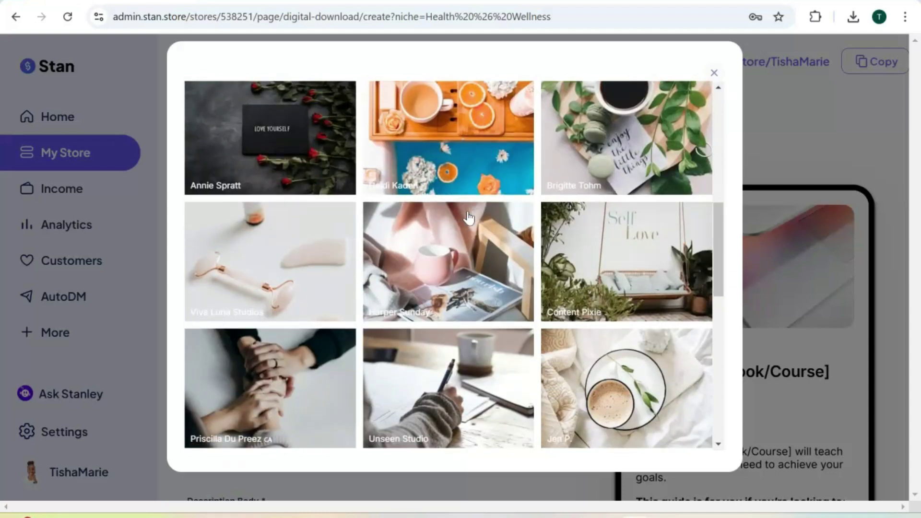
scroll(469, 219, "down", 2)
left_click(284, 182)
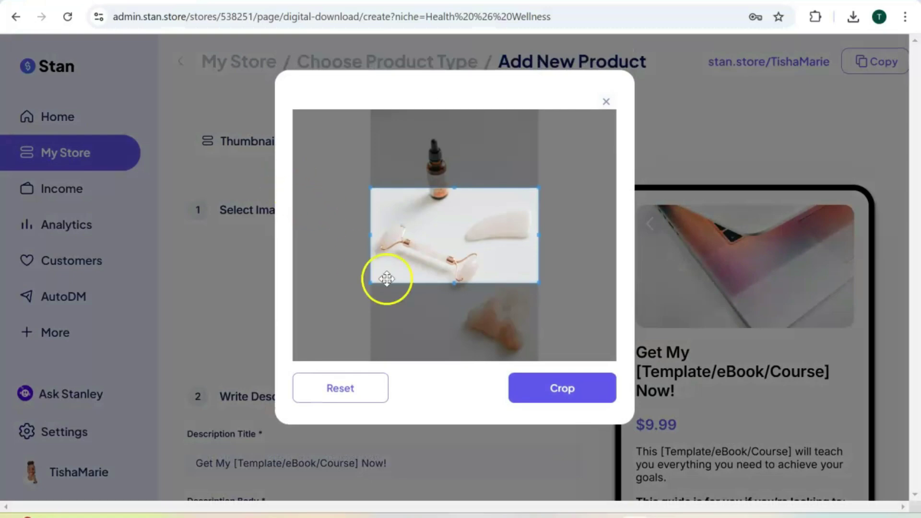
left_click(548, 402)
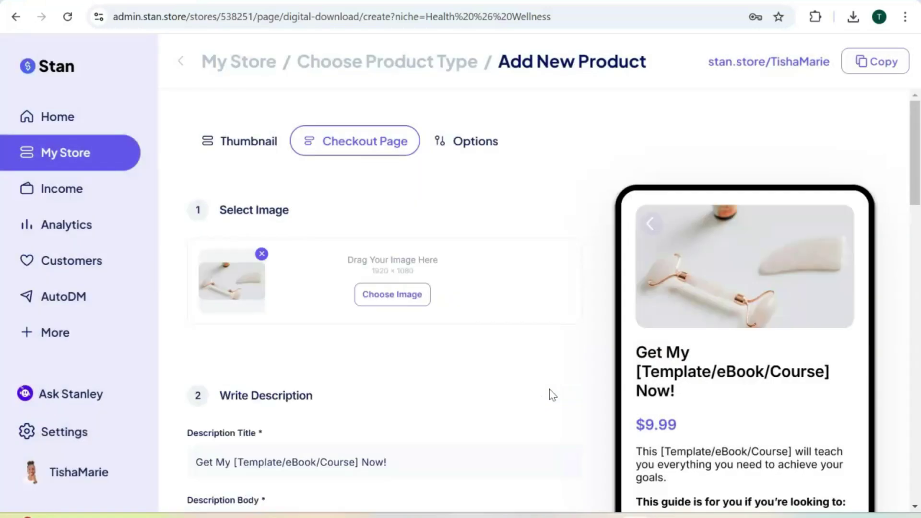
Retitle the checkout description to 'Get My Glow Up Journal Now!'
scroll(446, 365, "down", 3)
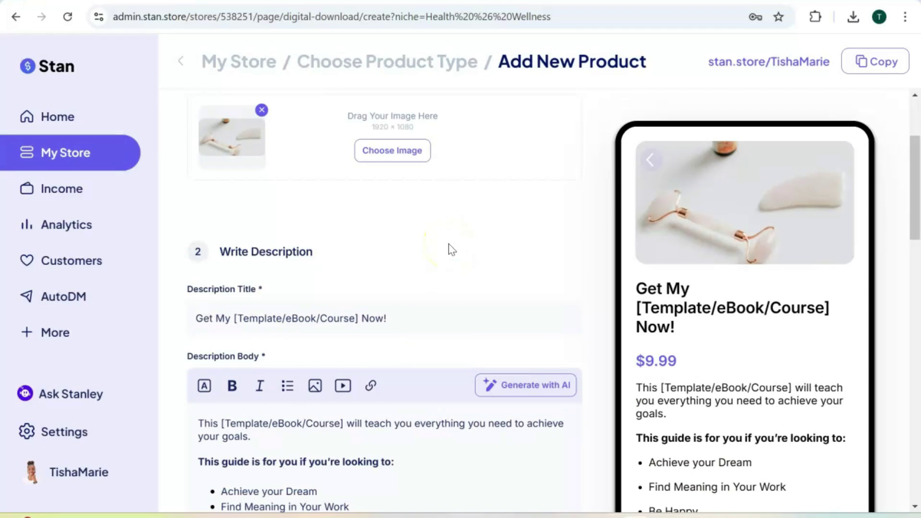
scroll(451, 250, "down", 3)
left_click(432, 242)
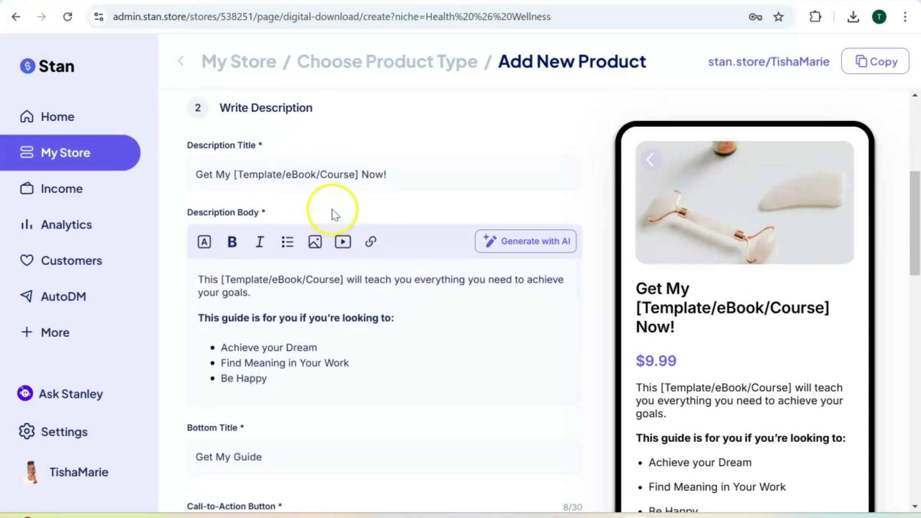
left_click_drag(360, 174, 233, 167)
type("Glow Up Jou")
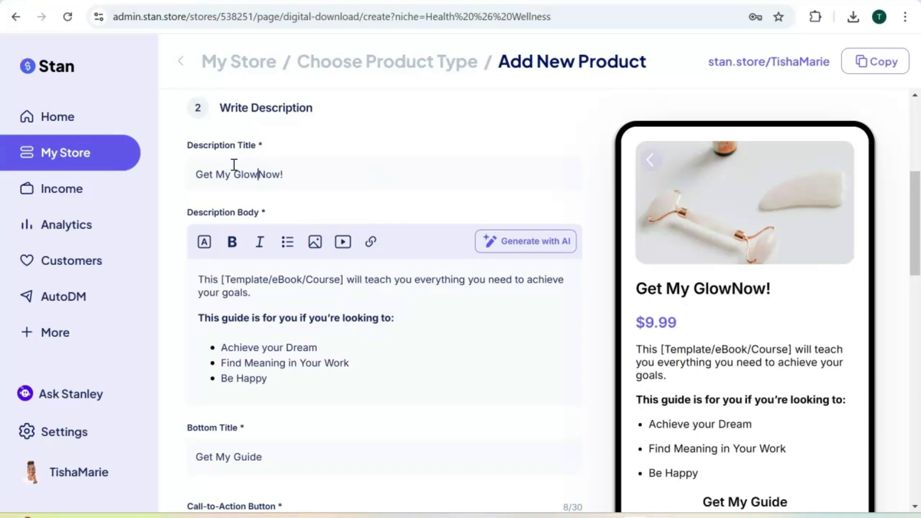
type("rnal")
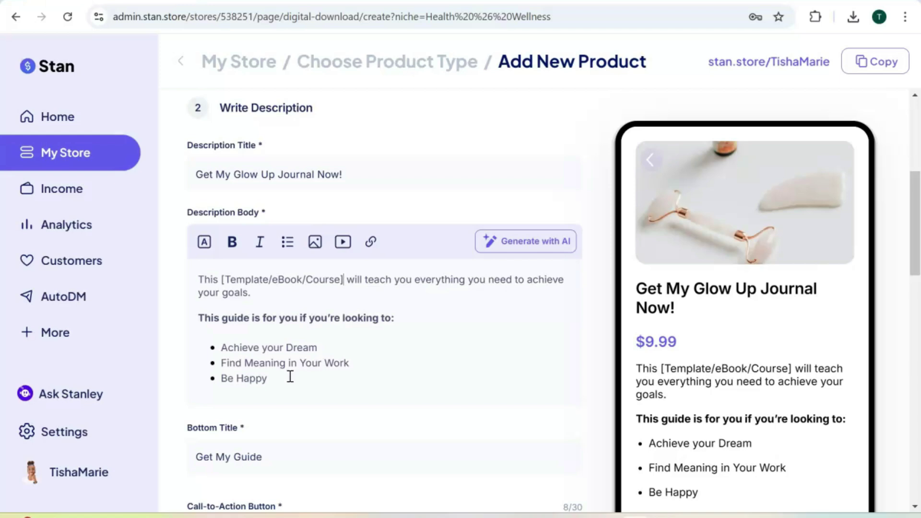
Generate Glow Up Journal sales copy with AI from a pasted product description
scroll(384, 312, "down", 1)
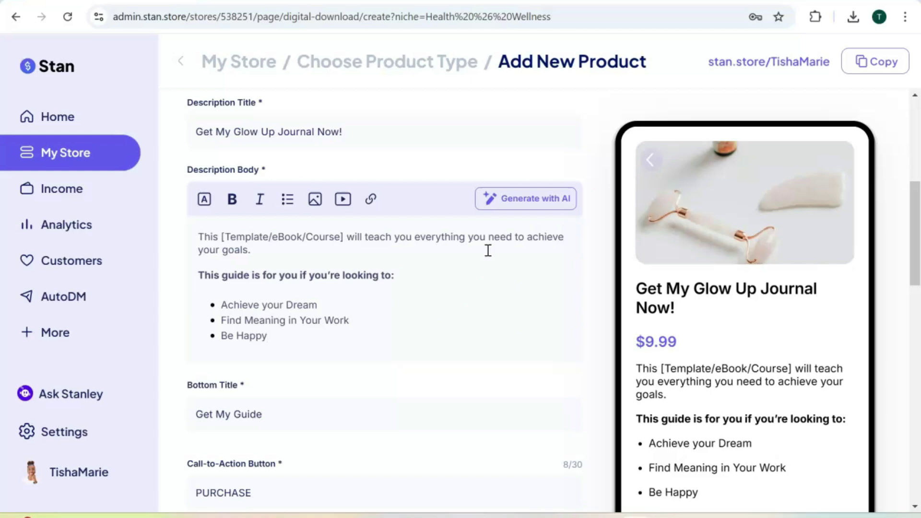
left_click(525, 202)
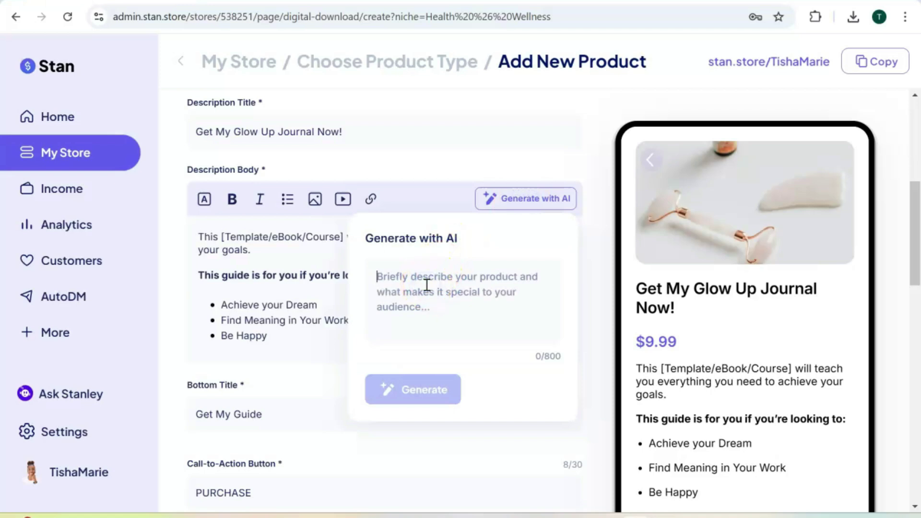
type("30 Day Glow Up Journal. 30 day prompt journal to help you become that girl.")
left_click(423, 391)
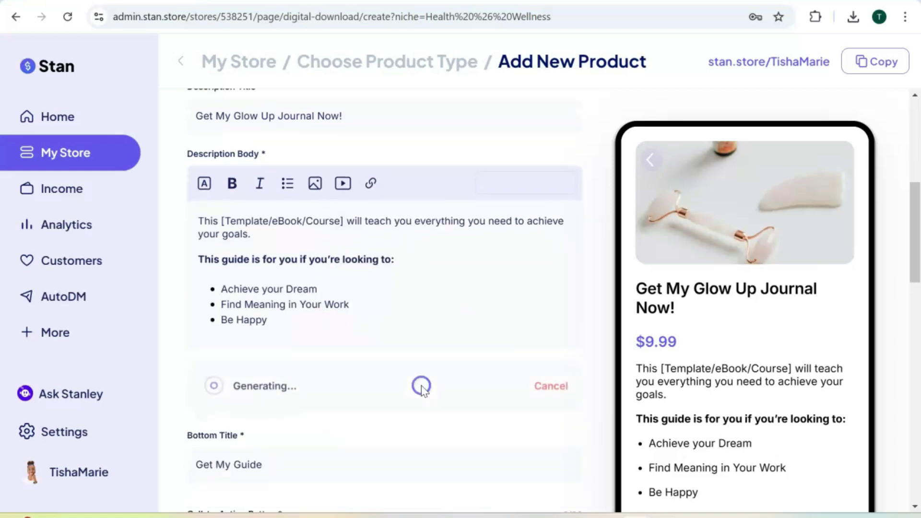
Replace the description body with the AI-generated 30 Day Glow Up Journal copy
scroll(446, 365, "down", 8)
scroll(459, 355, "down", 6)
scroll(461, 358, "up", 3)
scroll(459, 358, "up", 3)
scroll(426, 312, "down", 5)
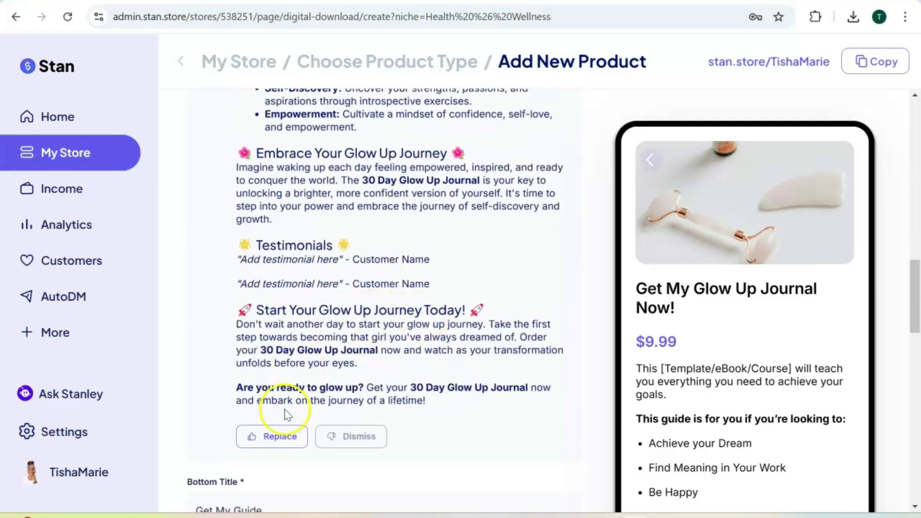
left_click(268, 437)
scroll(359, 389, "up", 3)
scroll(259, 442, "up", 1)
scroll(288, 379, "down", 4)
scroll(754, 365, "down", 3)
scroll(753, 367, "down", 10)
scroll(753, 365, "down", 5)
scroll(521, 369, "down", 10)
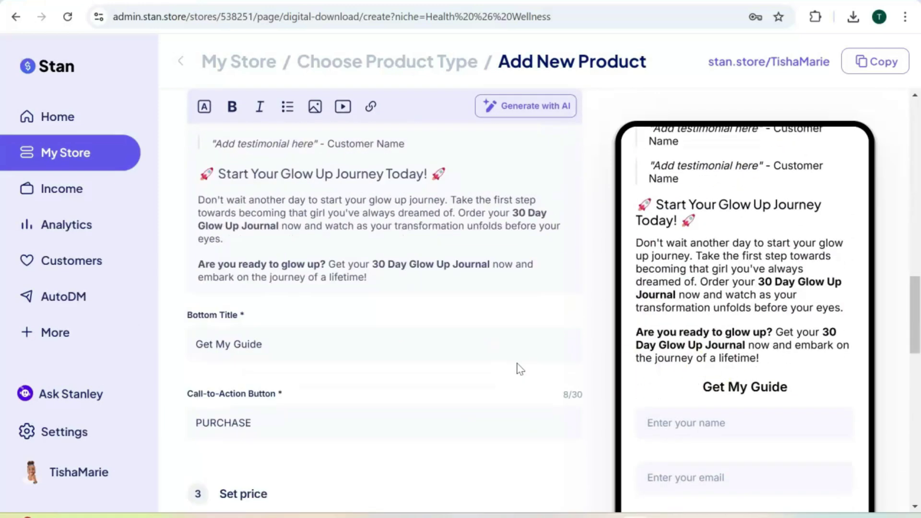
Change the checkout bottom title from Guide to 'Get My Journal'
left_click(384, 351)
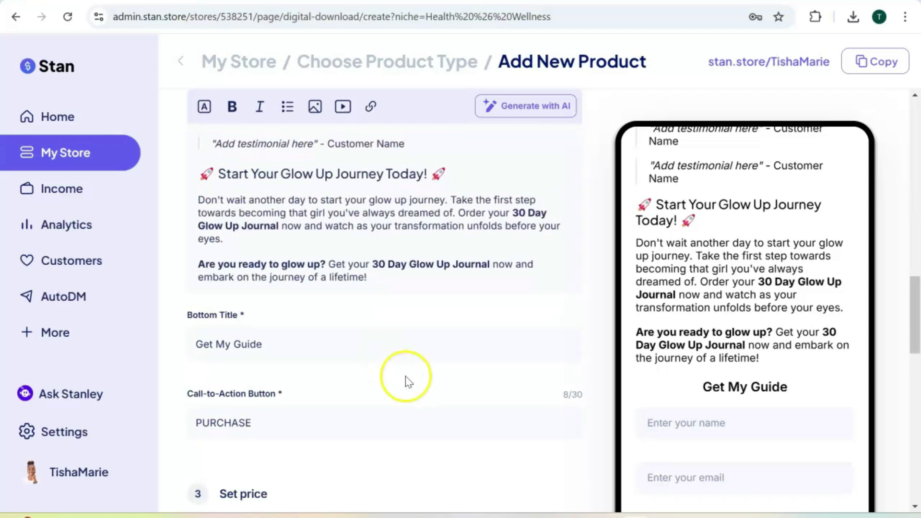
left_click_drag(276, 346, 236, 342)
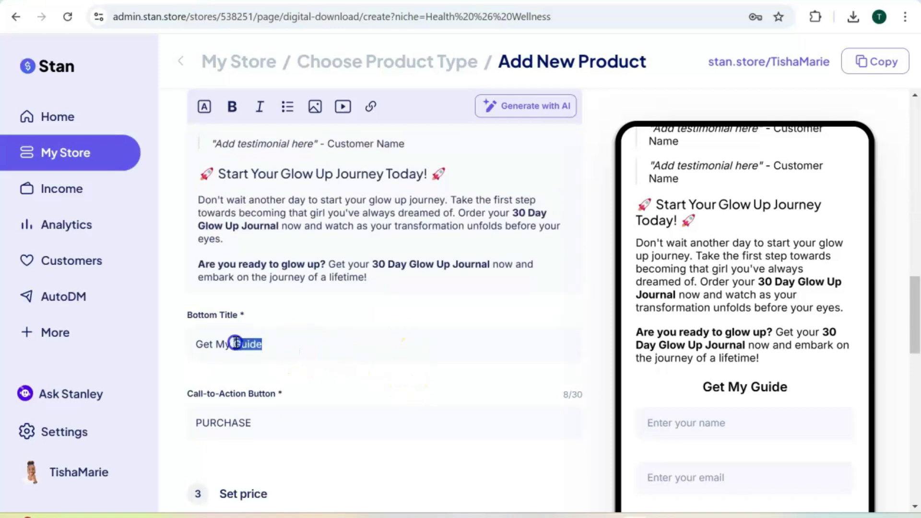
type("Journa")
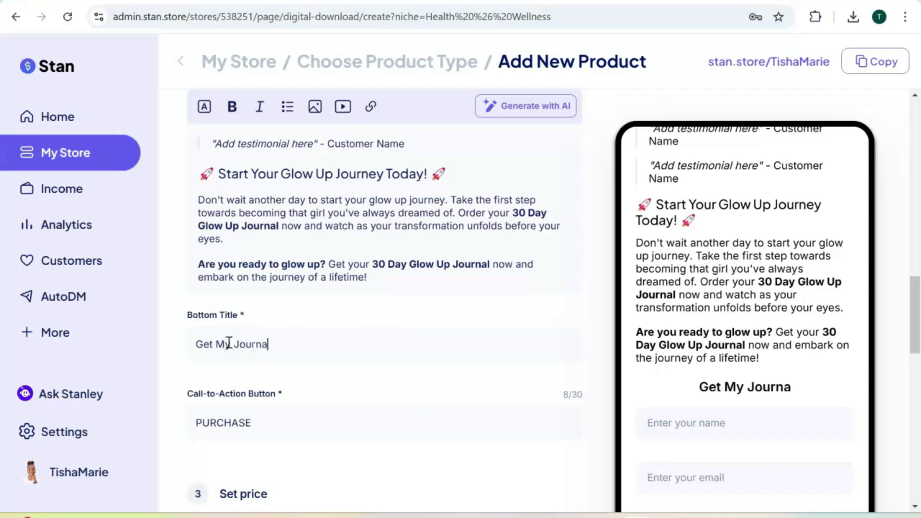
type("l")
scroll(365, 360, "down", 1)
Check the call-to-action text and confirm the price stays at $9.99
left_click(364, 361)
scroll(739, 361, "down", 1)
scroll(739, 361, "down", 1)
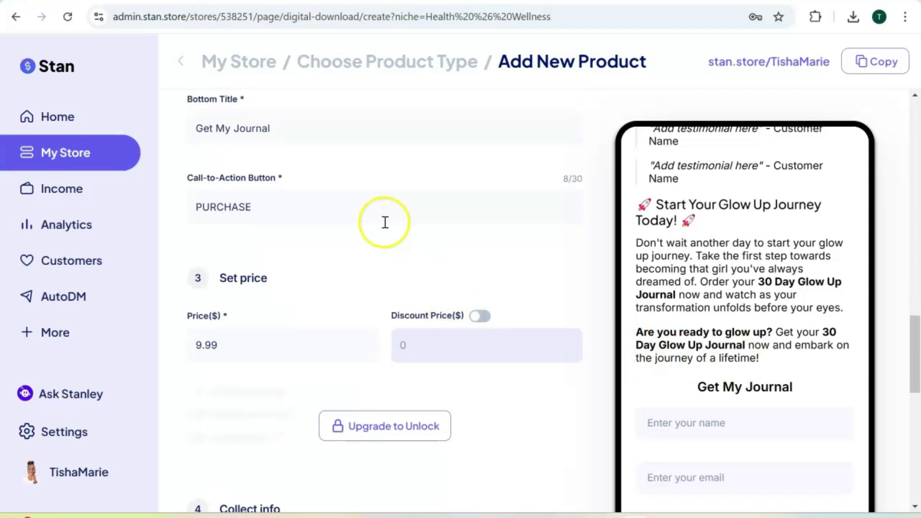
scroll(313, 319, "down", 1)
left_click(321, 294)
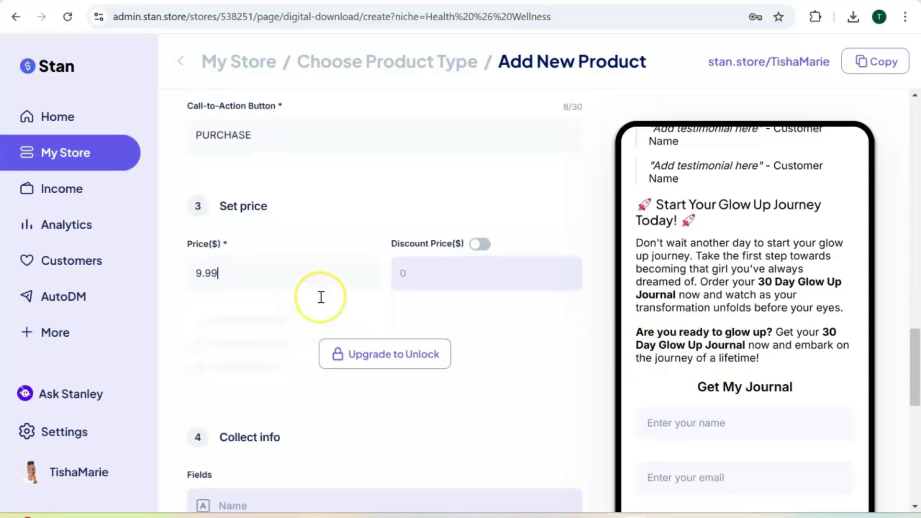
scroll(364, 302, "down", 1)
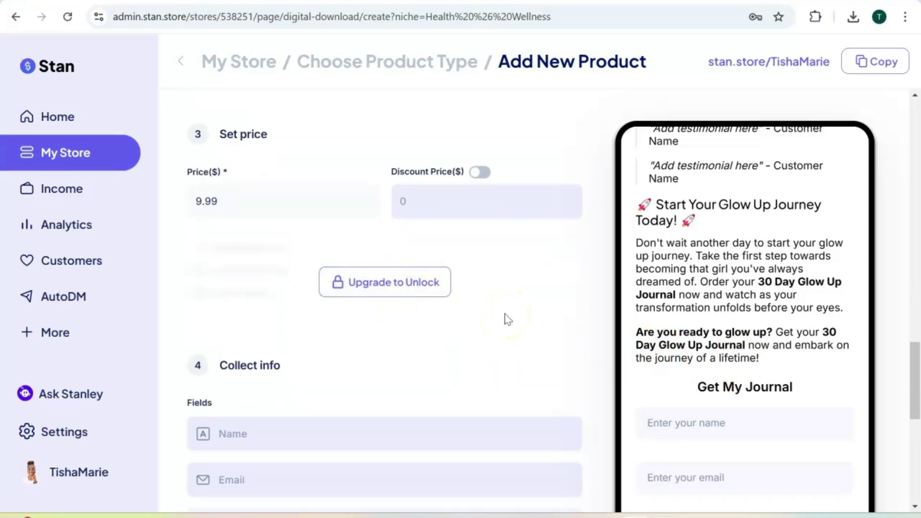
scroll(508, 320, "down", 1)
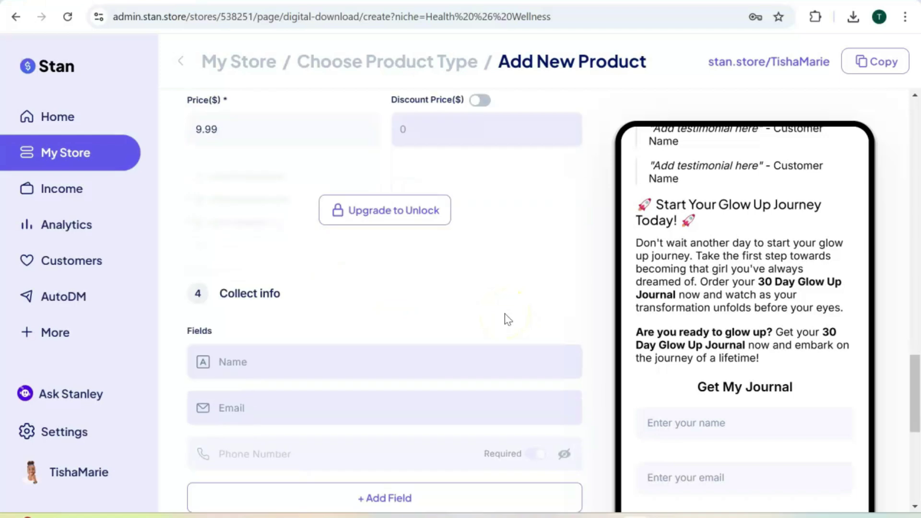
scroll(508, 319, "down", 1)
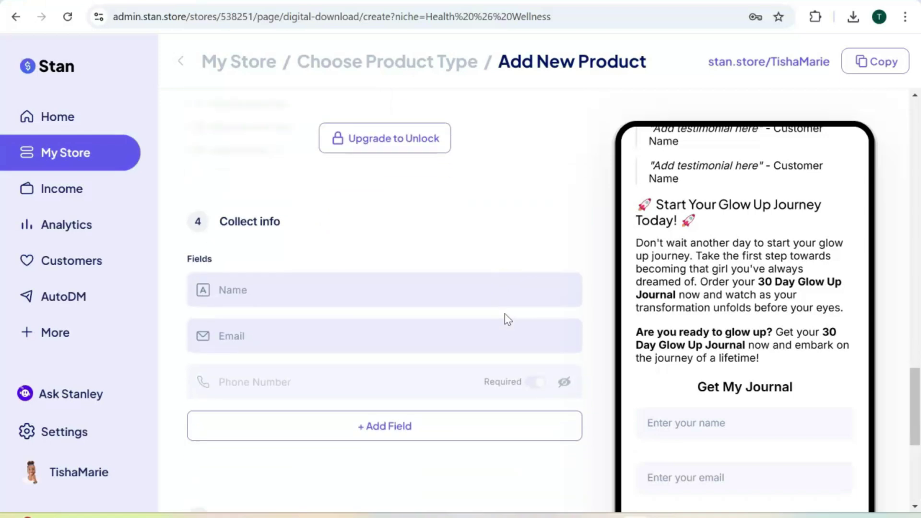
scroll(497, 311, "down", 2)
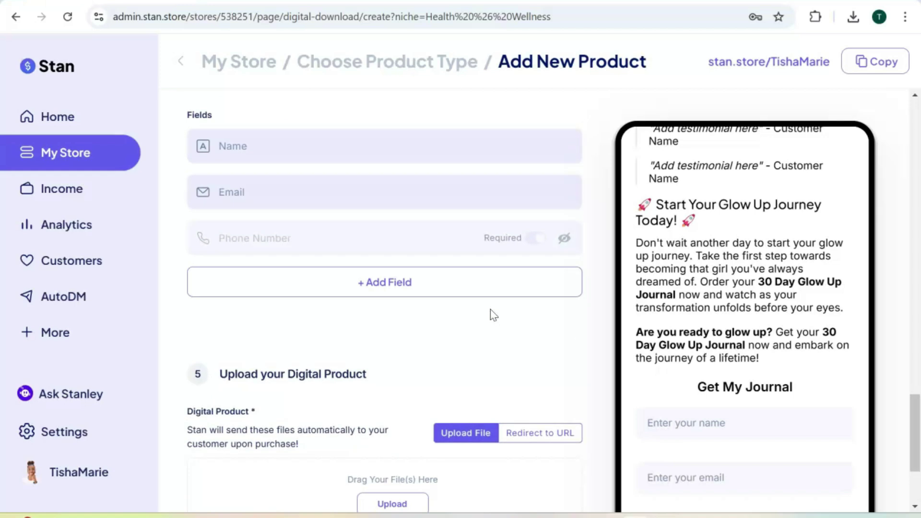
Upload Pink Journal Glow Up Journal.pdf as the downloadable product file
scroll(490, 316, "down", 2)
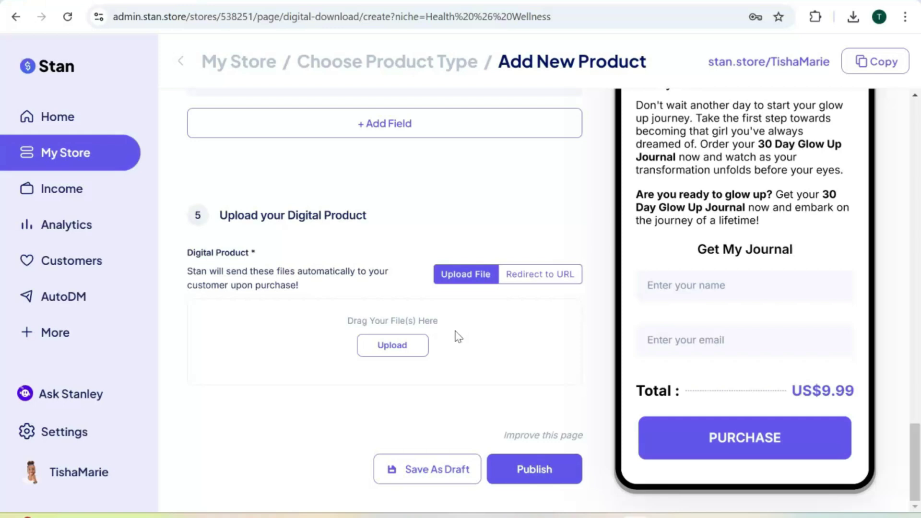
left_click(402, 346)
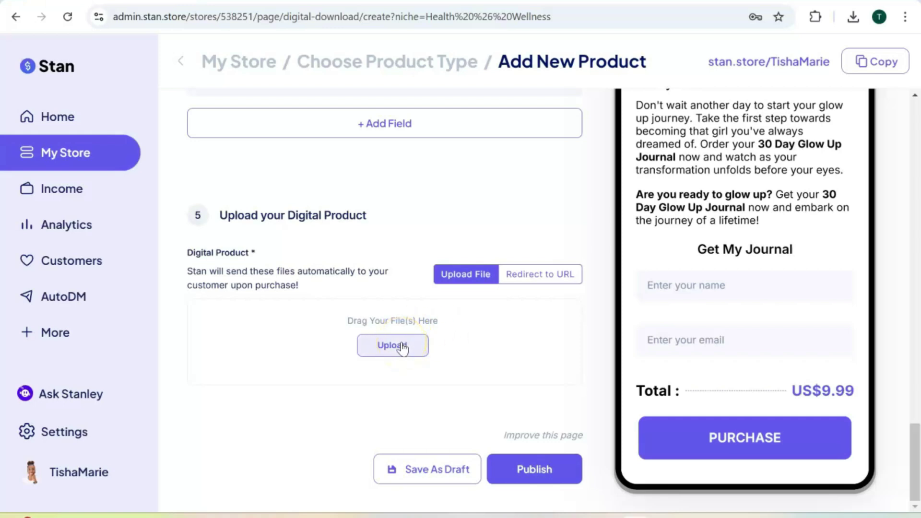
scroll(492, 377, "up", 20)
scroll(699, 370, "up", 15)
scroll(699, 371, "down", 10)
scroll(699, 371, "down", 5)
scroll(555, 381, "down", 10)
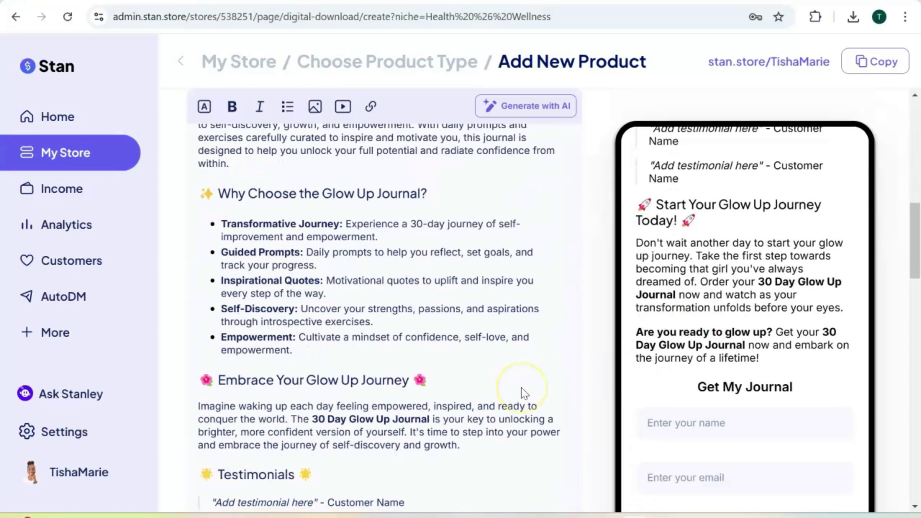
scroll(524, 392, "down", 20)
scroll(524, 392, "down", 5)
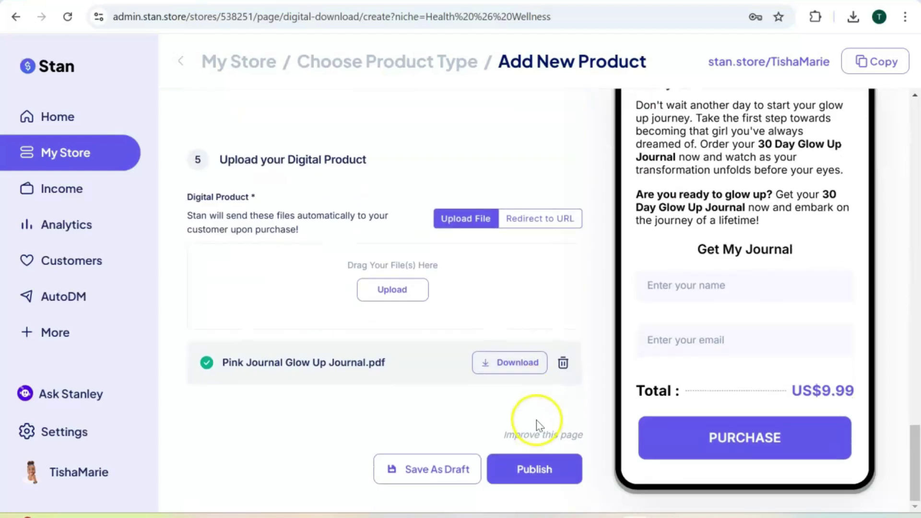
scroll(577, 435, "up", 20)
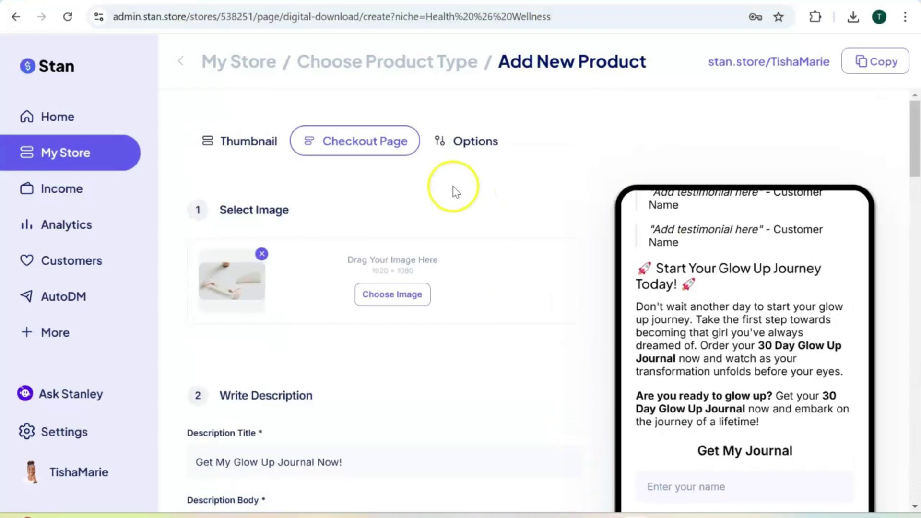
Review the Options tab's Add Reviews section and the default confirmation email subject and body
left_click(471, 143)
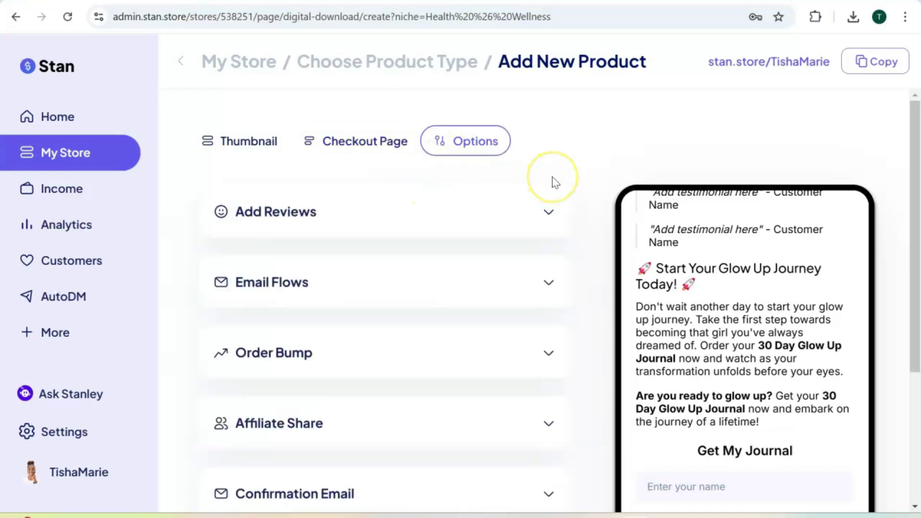
left_click(543, 222)
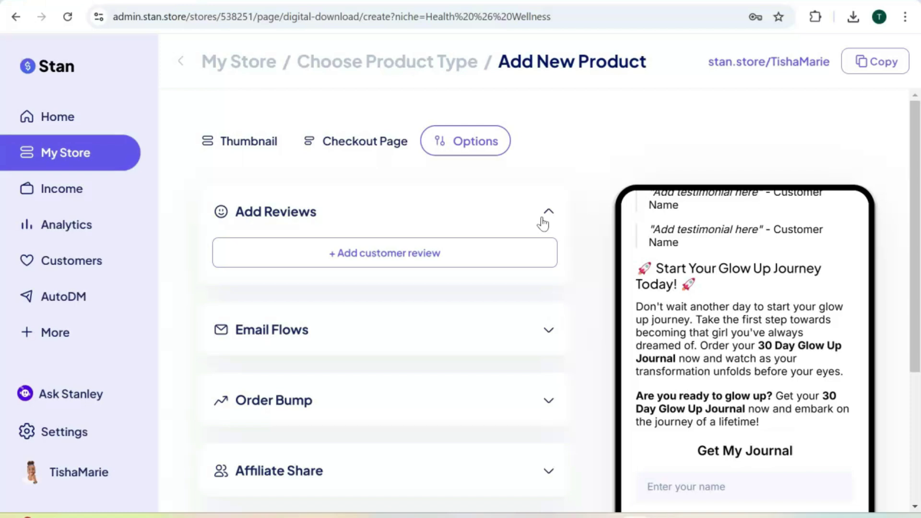
left_click(543, 221)
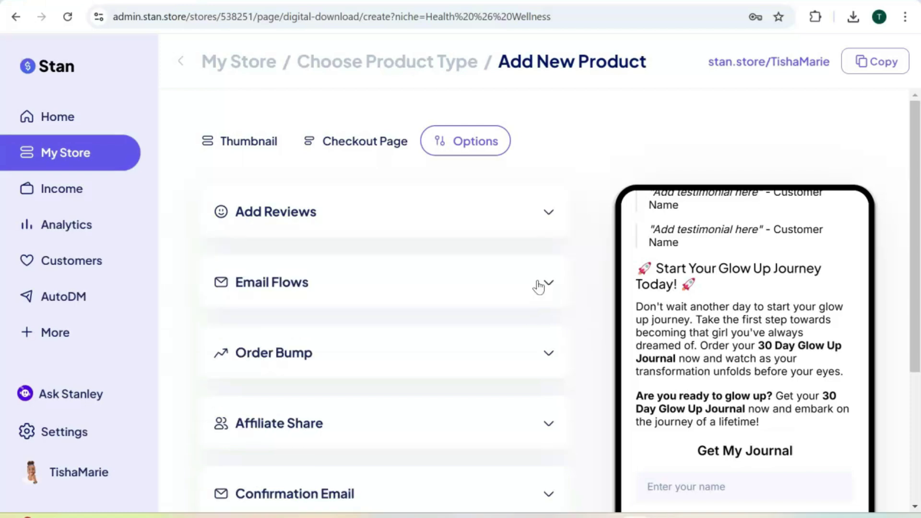
scroll(513, 290, "down", 3)
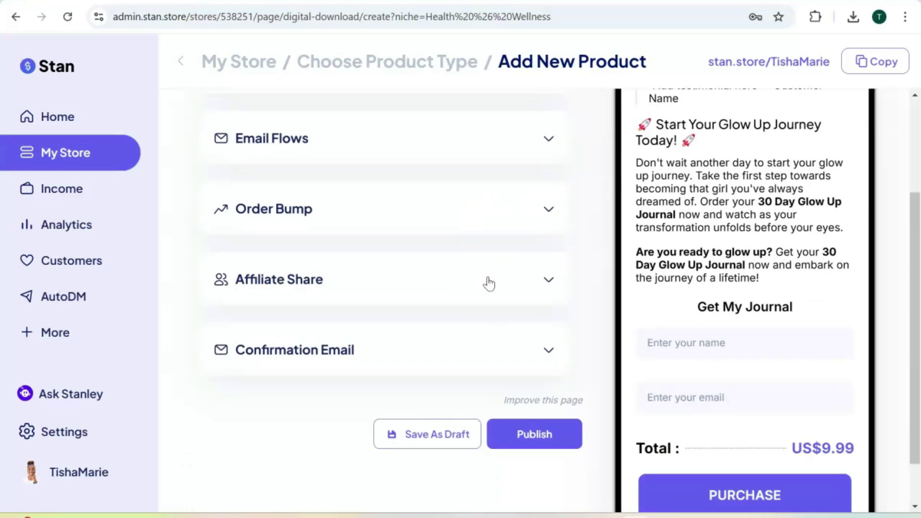
scroll(490, 276, "down", 1)
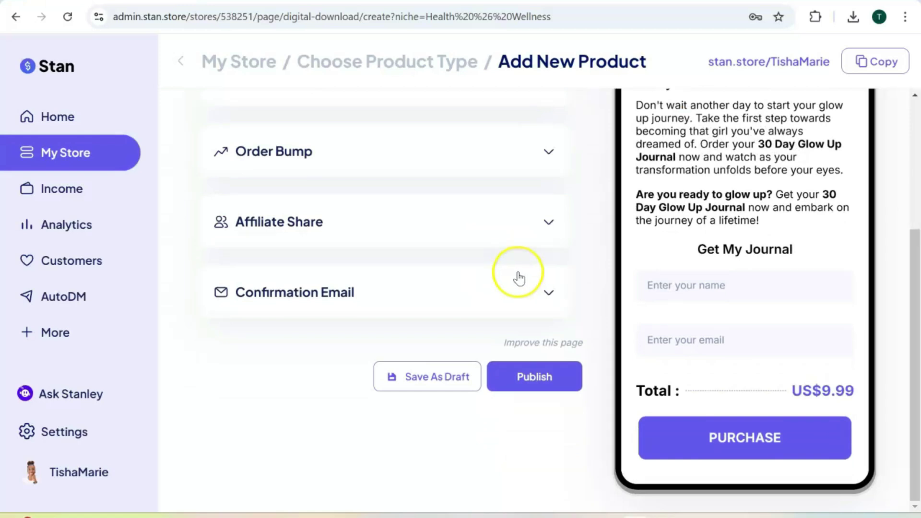
left_click(550, 294)
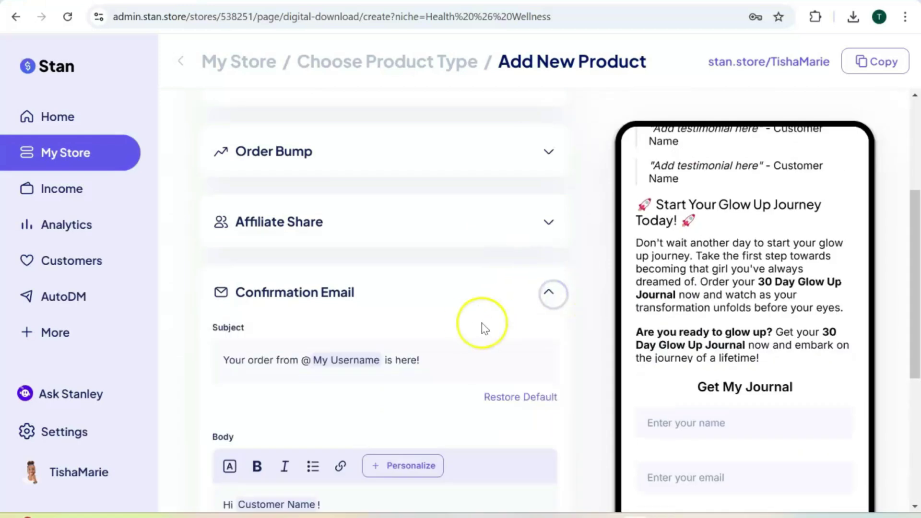
scroll(509, 316, "down", 3)
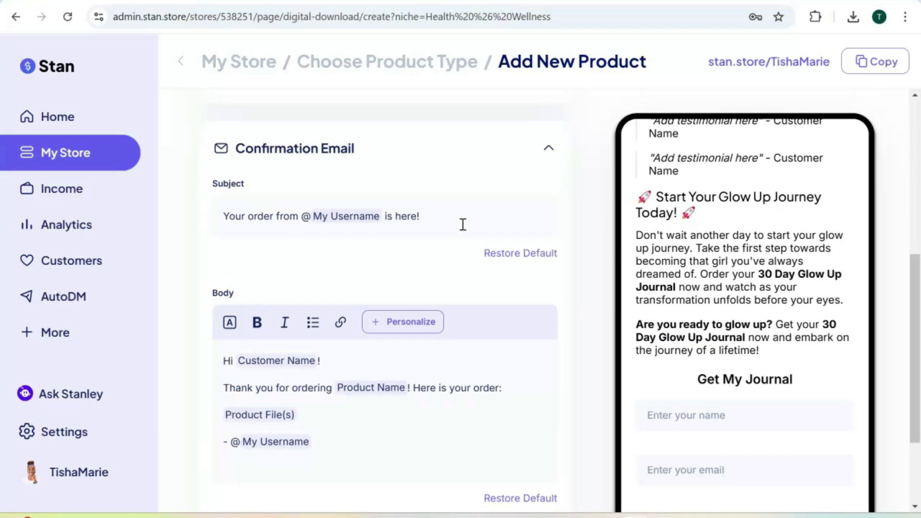
scroll(324, 240, "down", 2)
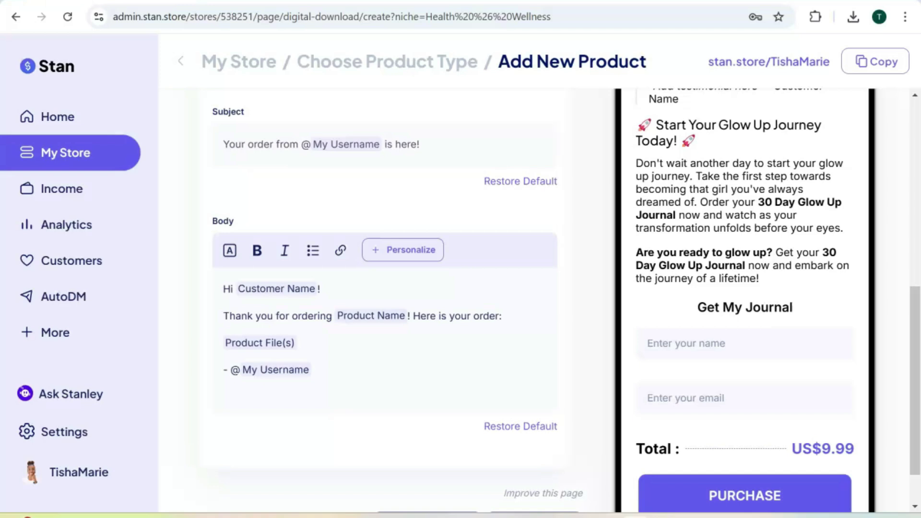
scroll(397, 323, "down", 1)
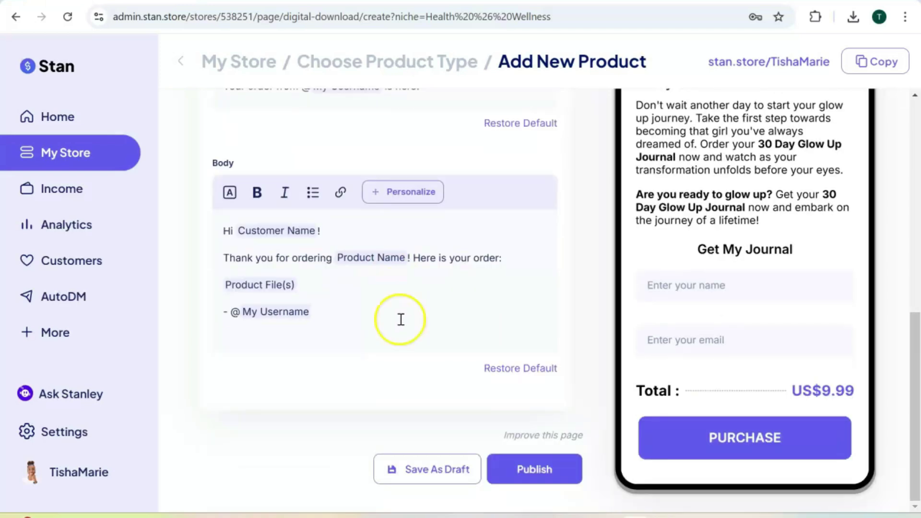
Publish the $9.99 Glow Up Journal product
left_click(530, 470)
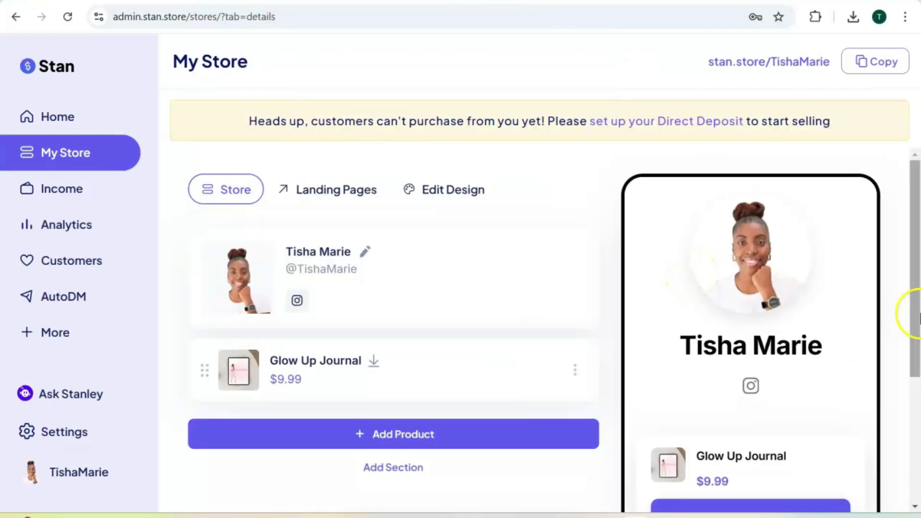
scroll(864, 310, "down", 5)
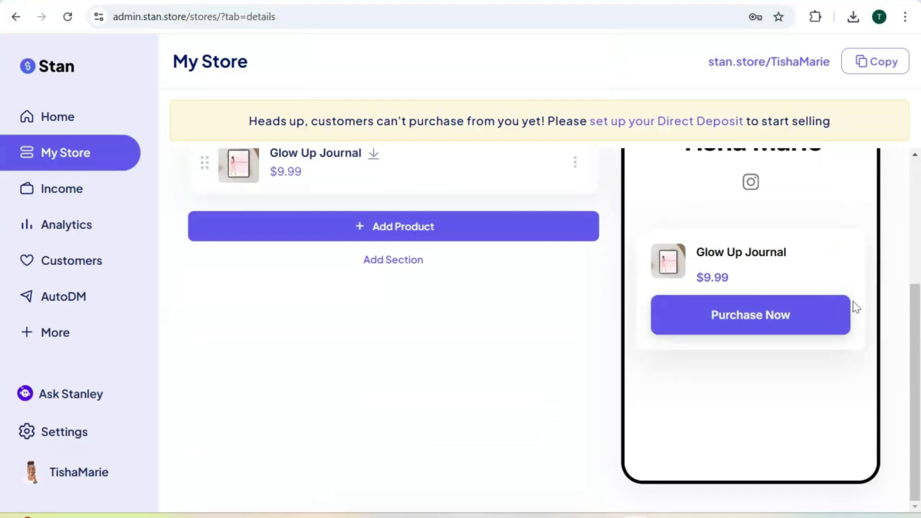
left_click_drag(911, 357, 904, 240)
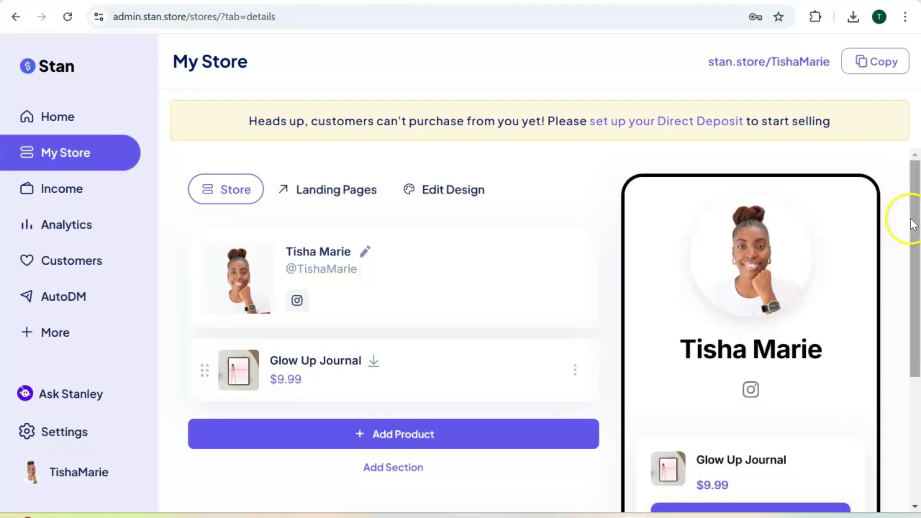
Step through the store design templates to select the pink Coach Trish theme
left_click(444, 191)
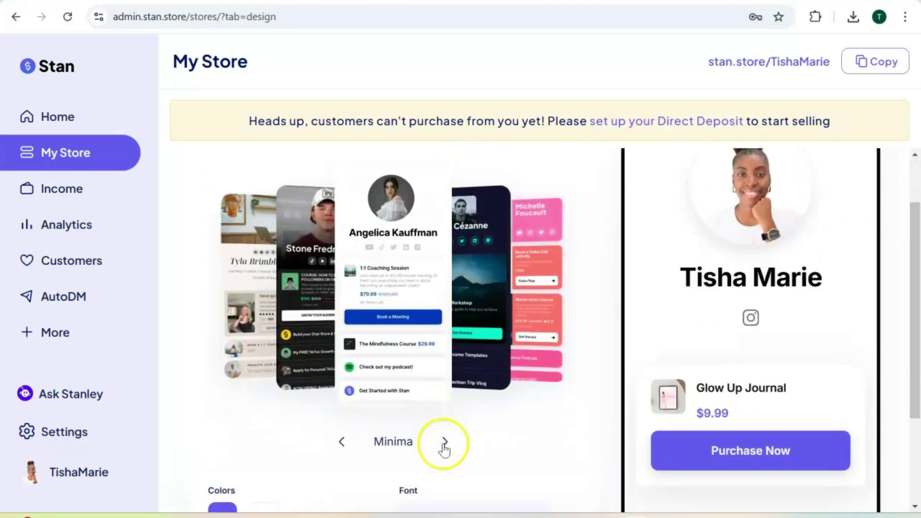
left_click(443, 444)
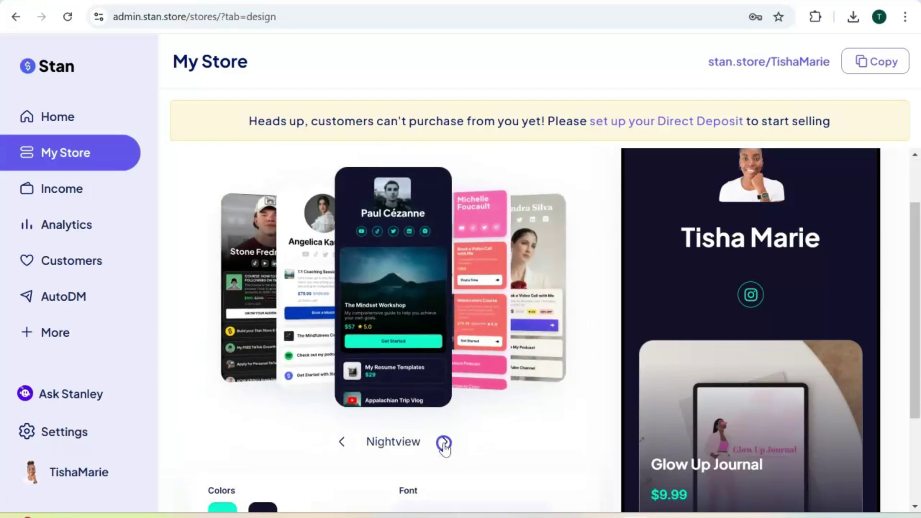
left_click(444, 443)
scroll(547, 366, "up", 2)
scroll(547, 366, "down", 2)
left_click(446, 442)
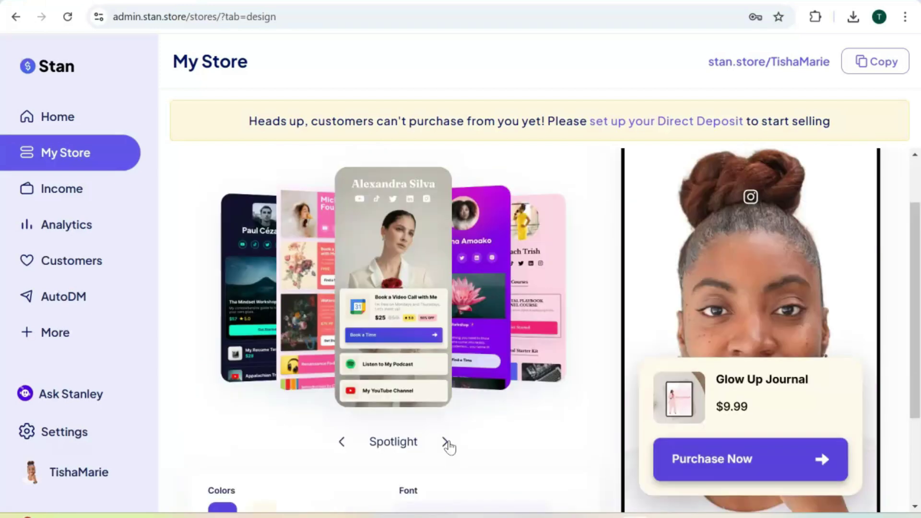
left_click(447, 442)
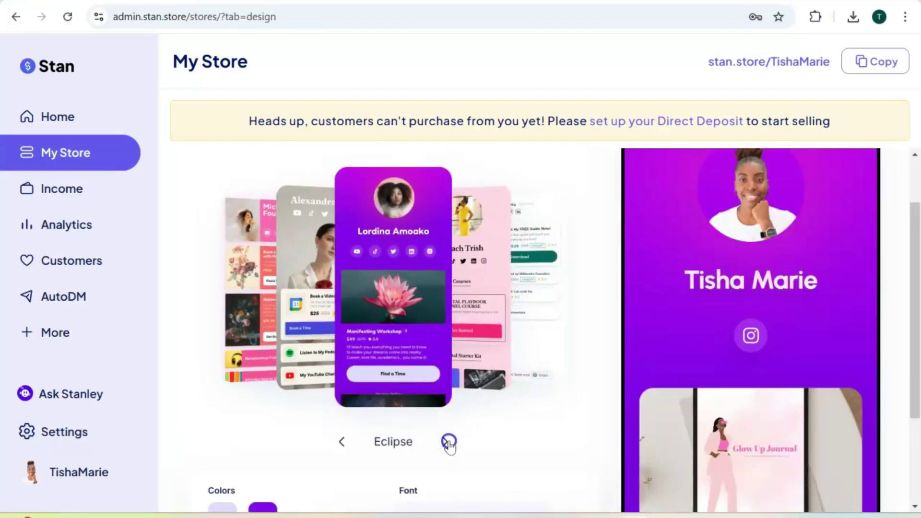
left_click(446, 442)
scroll(626, 298, "up", 2)
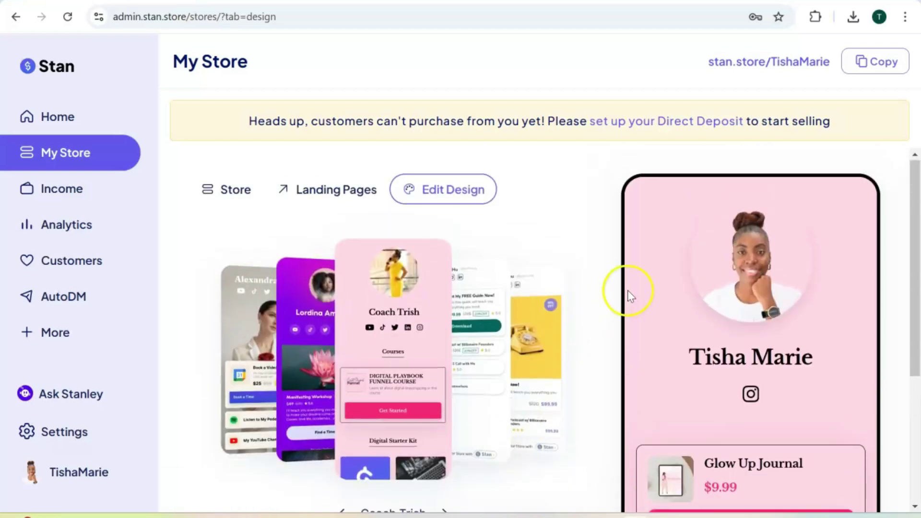
scroll(686, 300, "down", 2)
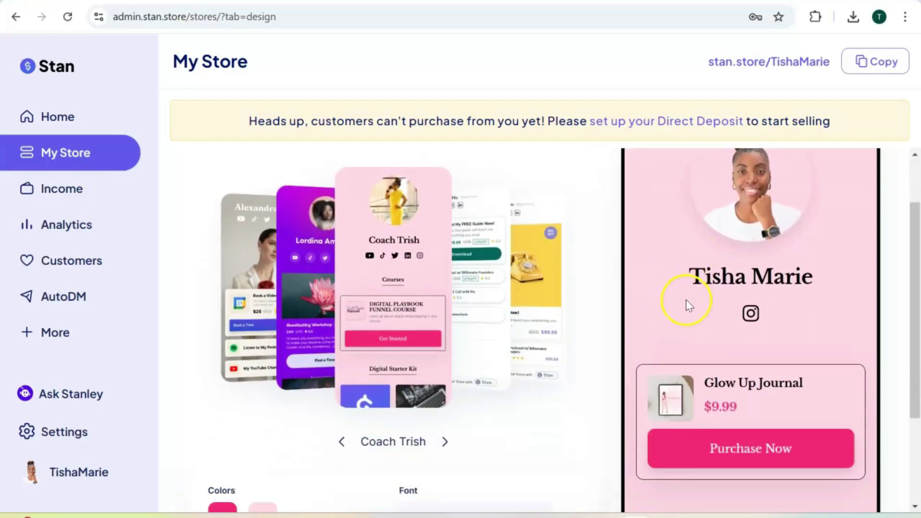
scroll(545, 311, "down", 2)
scroll(546, 311, "up", 2)
scroll(642, 288, "up", 1)
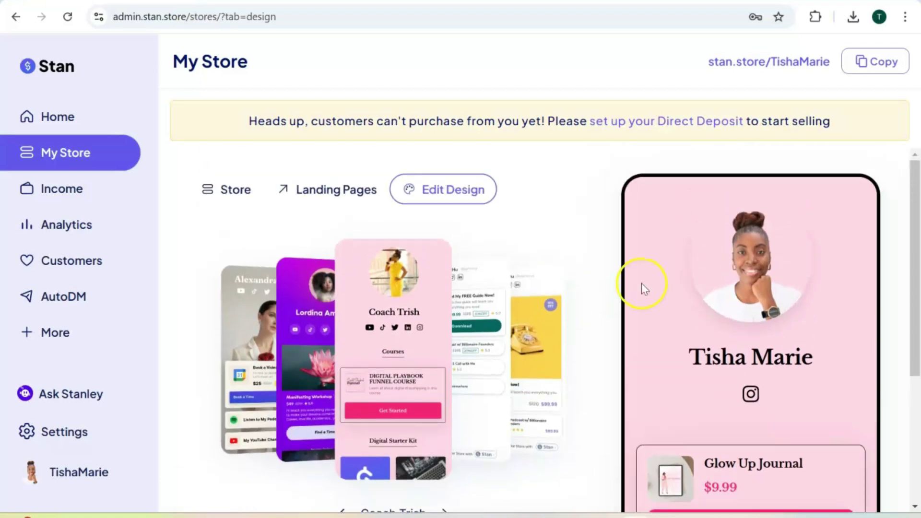
scroll(539, 298, "down", 4)
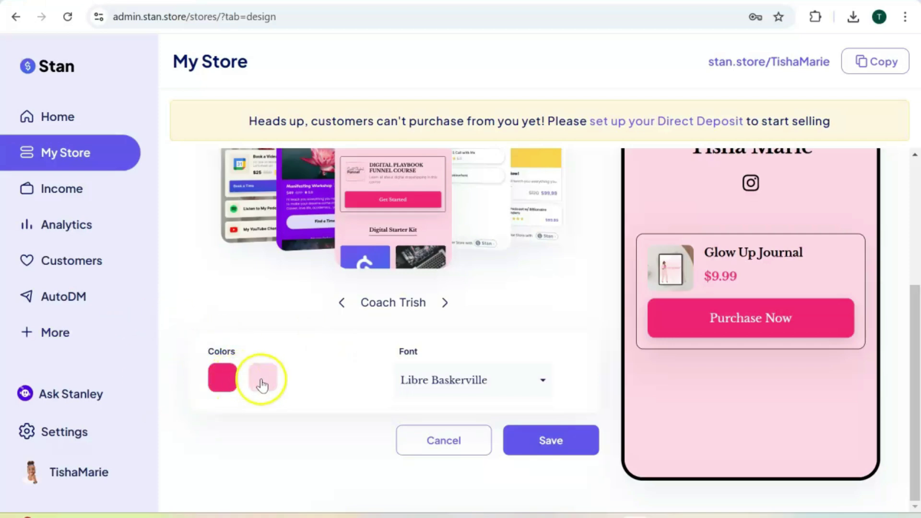
Switch the Coach Trish design font from Libre Baskerville to Poppins and save it
left_click(224, 379)
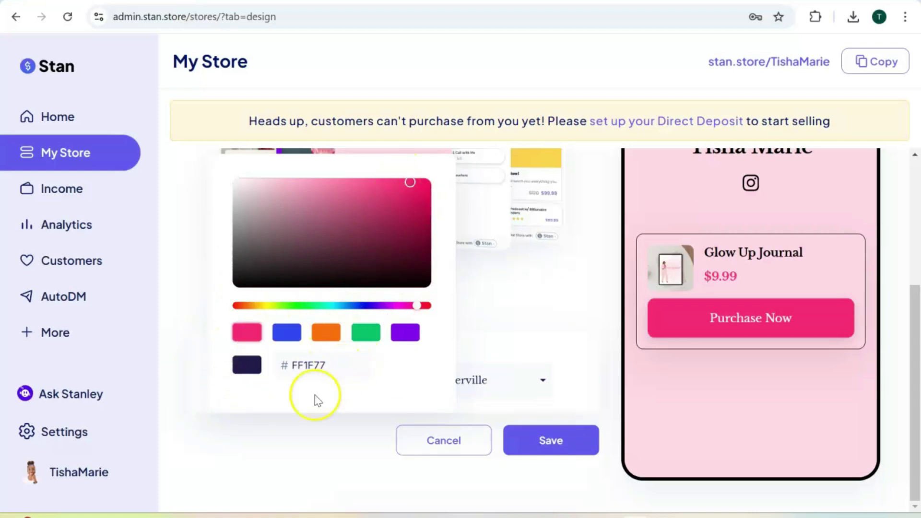
left_click(294, 435)
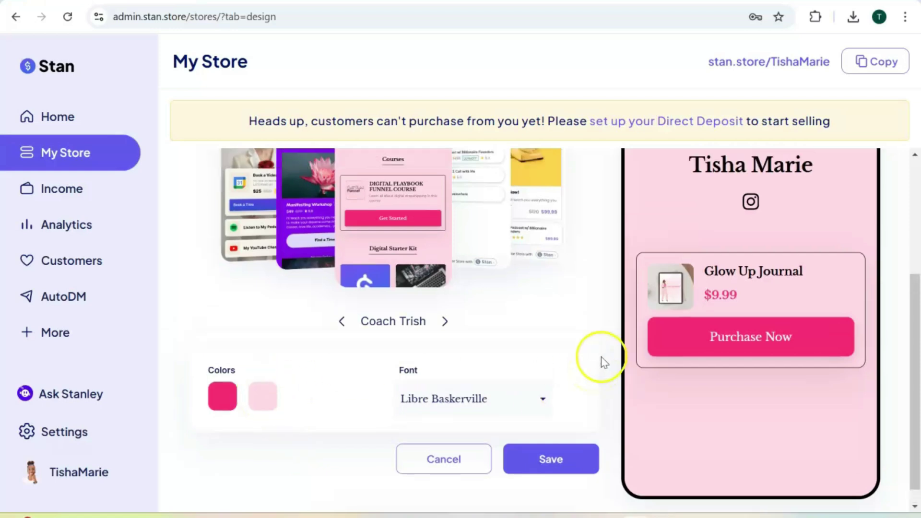
left_click(546, 384)
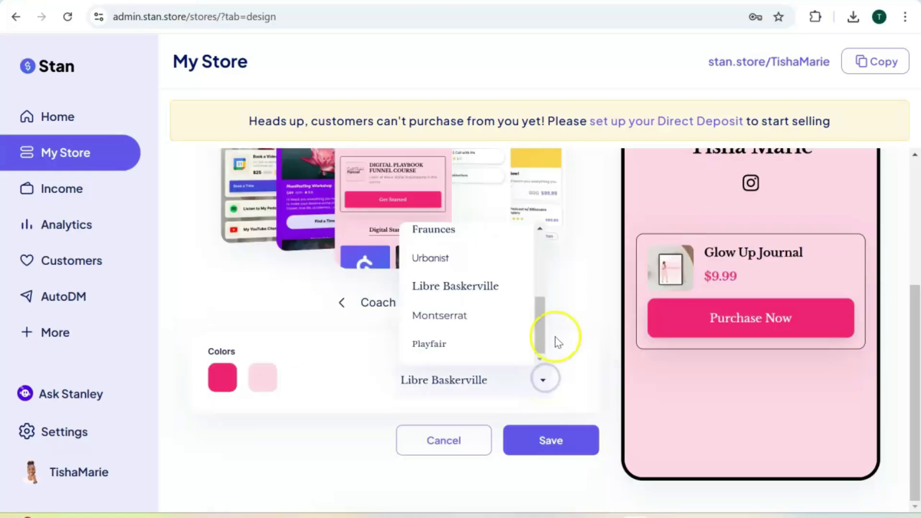
left_click_drag(537, 329, 544, 276)
left_click(472, 265)
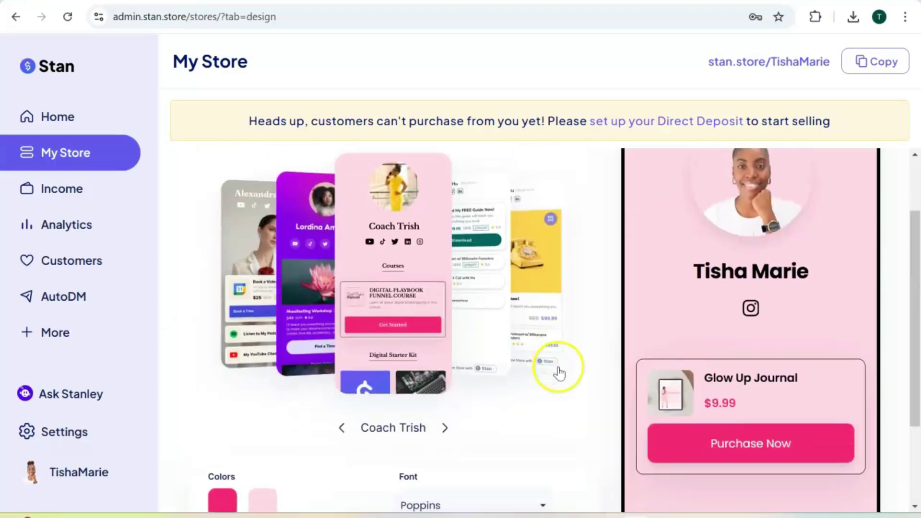
scroll(561, 373, "down", 3)
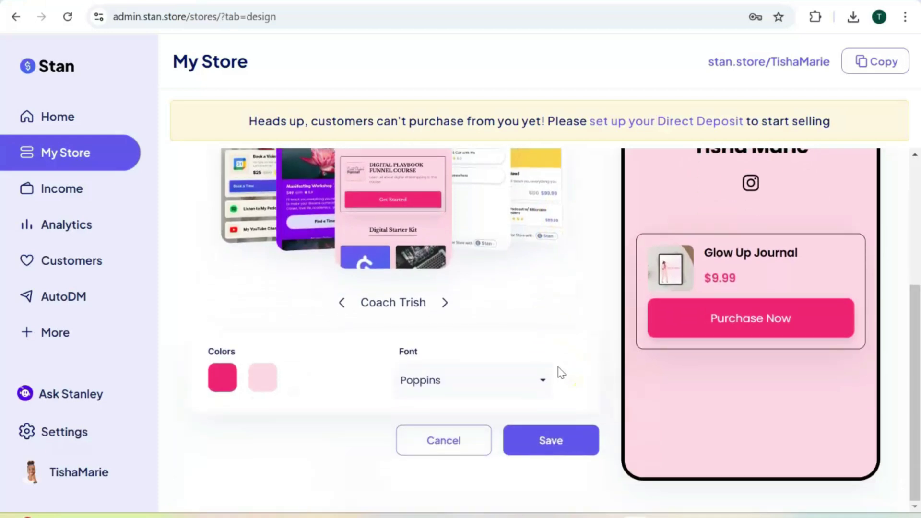
left_click(553, 442)
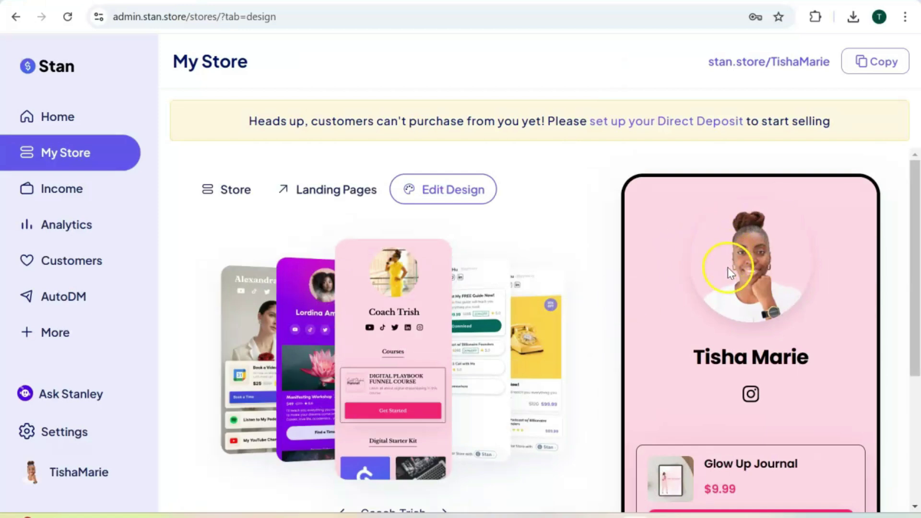
View the live store showing Glow Up Journal at $9.99, then copy its public link
left_click(754, 63)
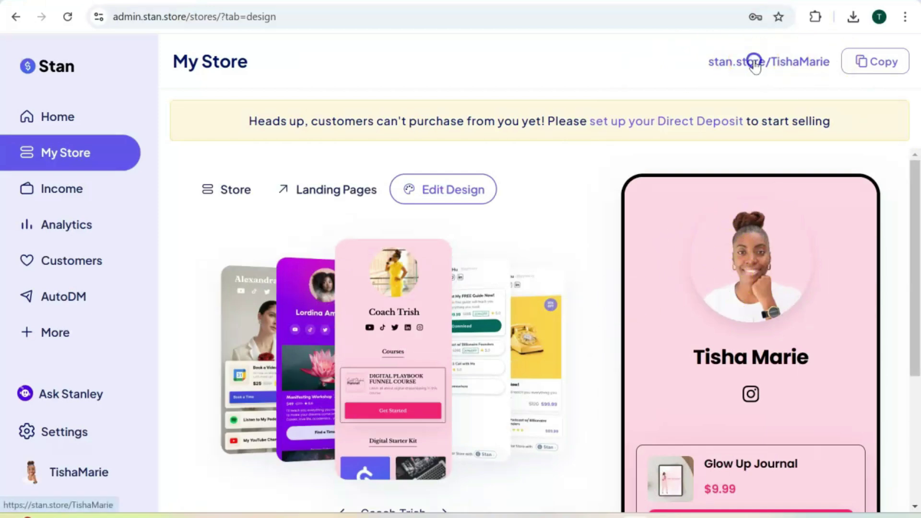
scroll(672, 136, "down", 2)
scroll(676, 136, "up", 2)
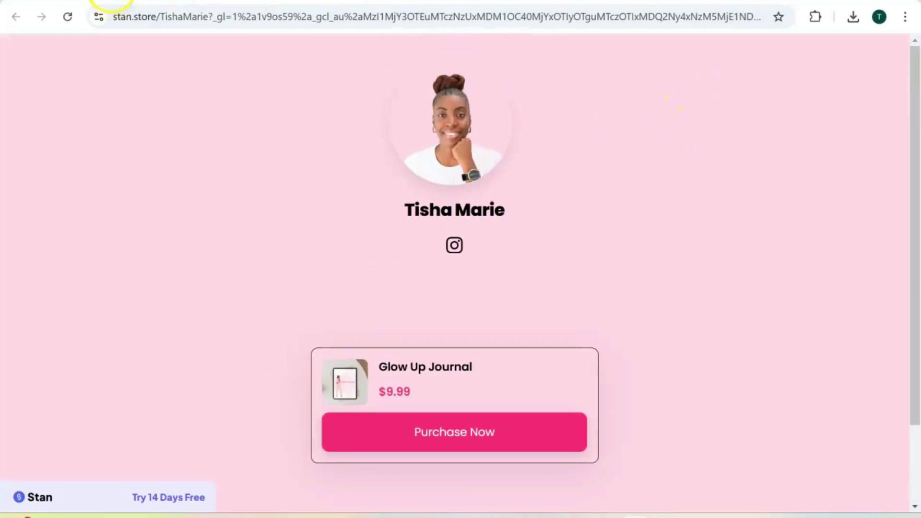
left_click(16, 17)
left_click(869, 66)
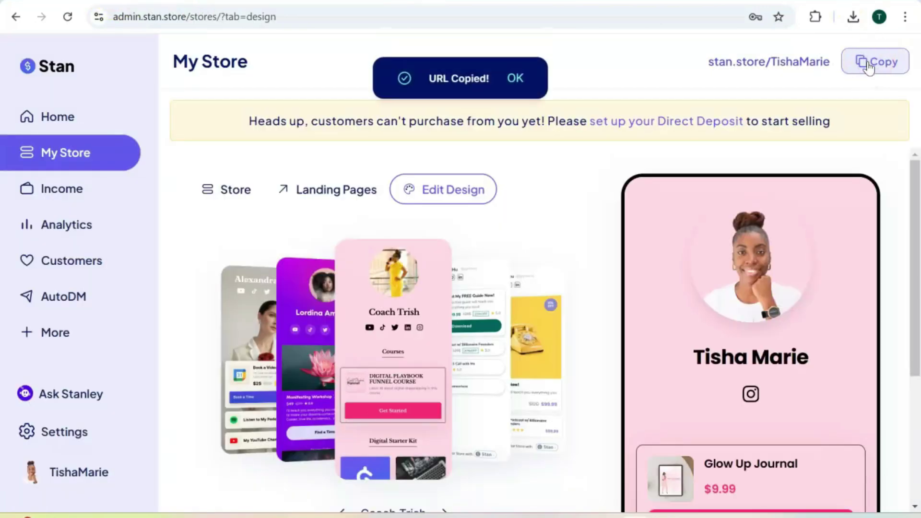